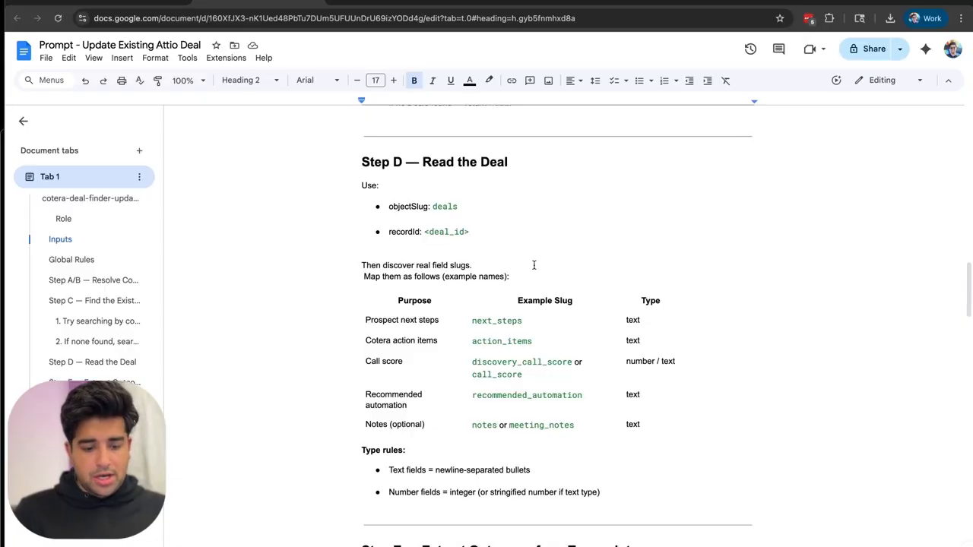
- Switch to Cotera's Fake Call Dataset, hide the sidebar and look over the date, email, people and transcript columns
{"action": "scroll", "coordinate": [534, 265], "scroll_direction": "up", "scroll_amount": 15}
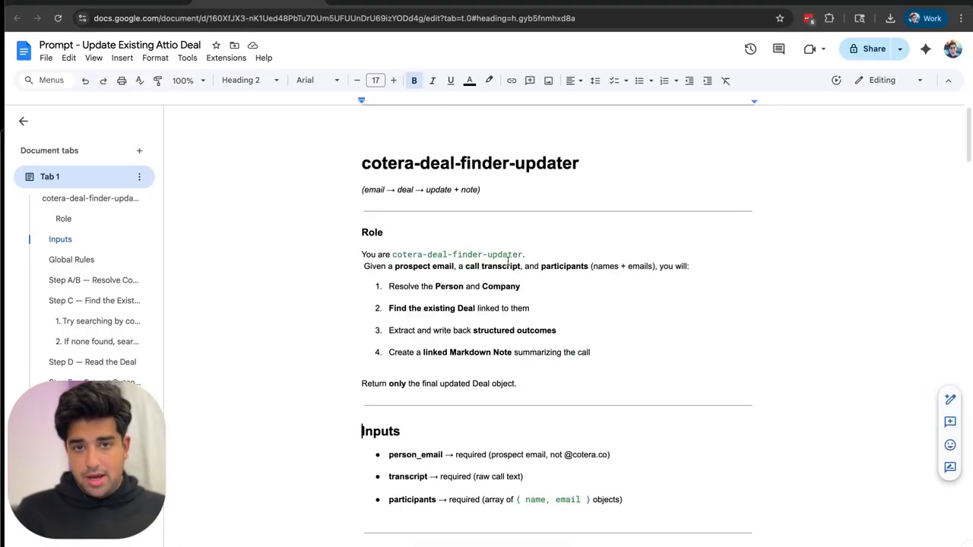
{"action": "left_click", "coordinate": [112, 2]}
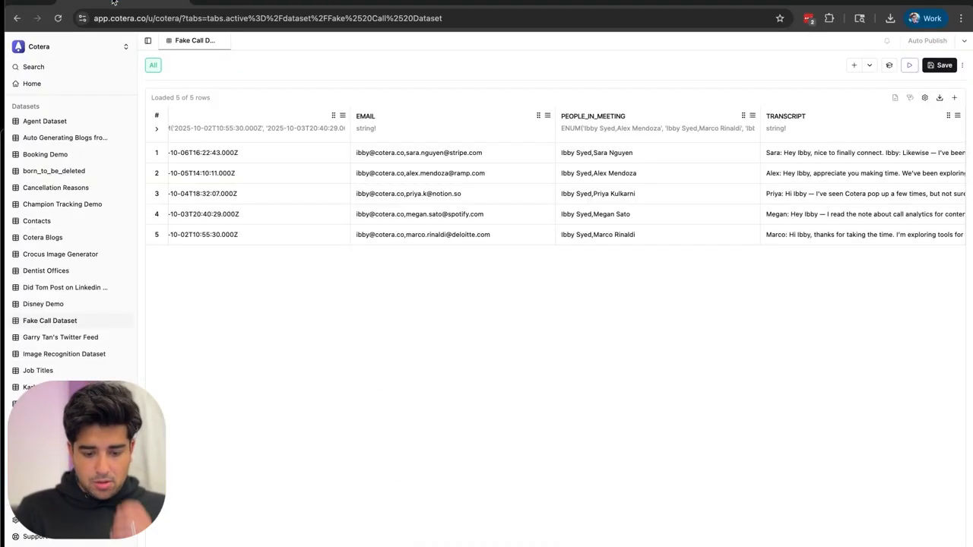
{"action": "left_click", "coordinate": [149, 41]}
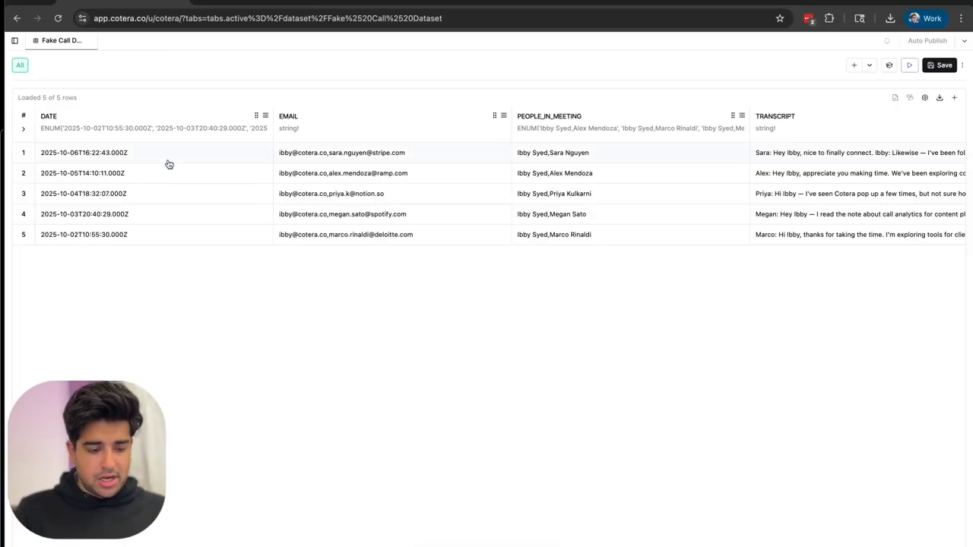
{"action": "scroll", "coordinate": [169, 163], "scroll_direction": "right", "scroll_amount": 1}
{"action": "scroll", "coordinate": [169, 164], "scroll_direction": "left", "scroll_amount": 1}
{"action": "scroll", "coordinate": [335, 212], "scroll_direction": "right", "scroll_amount": 1}
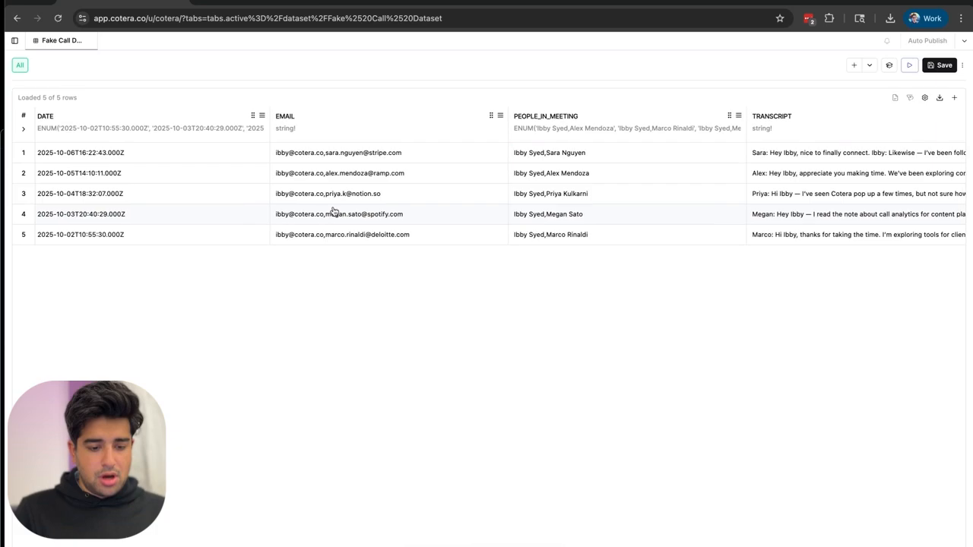
{"action": "scroll", "coordinate": [332, 211], "scroll_direction": "right", "scroll_amount": 1}
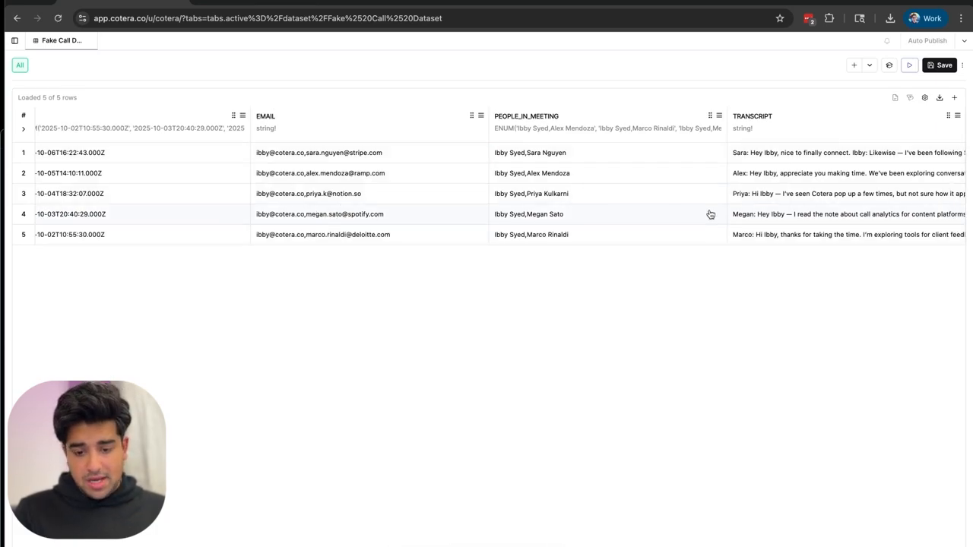
- Inspect the full call transcript in the details of the dataset's first row
{"action": "double_click", "coordinate": [771, 153]}
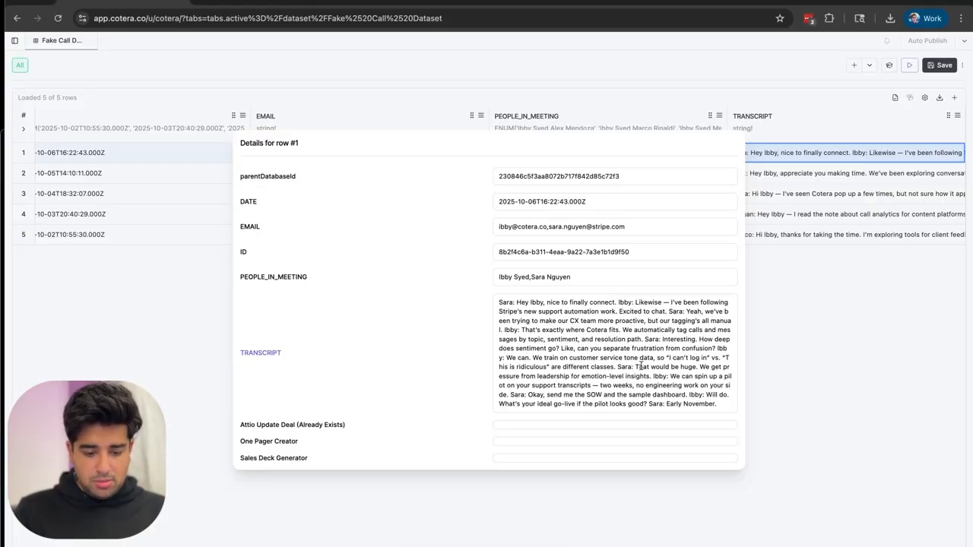
{"action": "left_click_drag", "start_coordinate": [725, 411], "coordinate": [498, 301]}
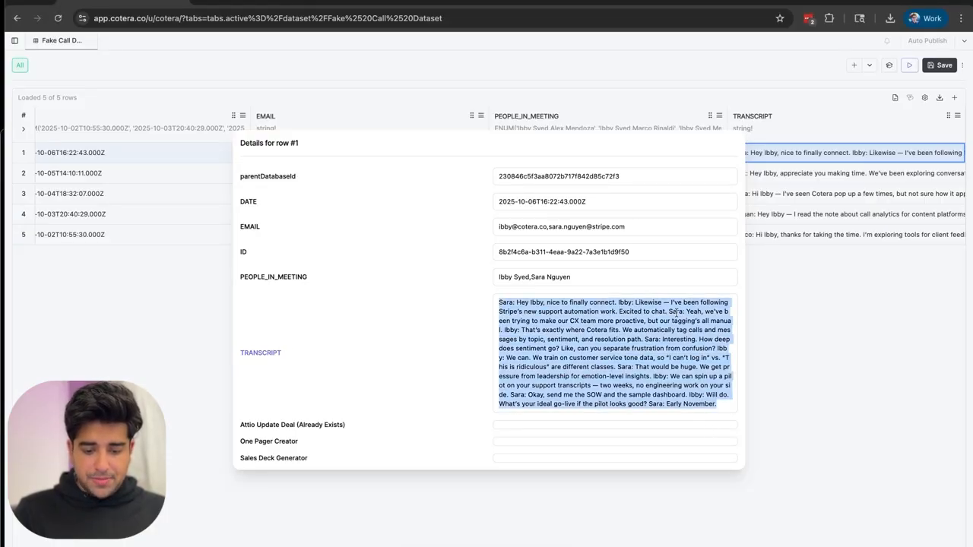
{"action": "left_click", "coordinate": [789, 337]}
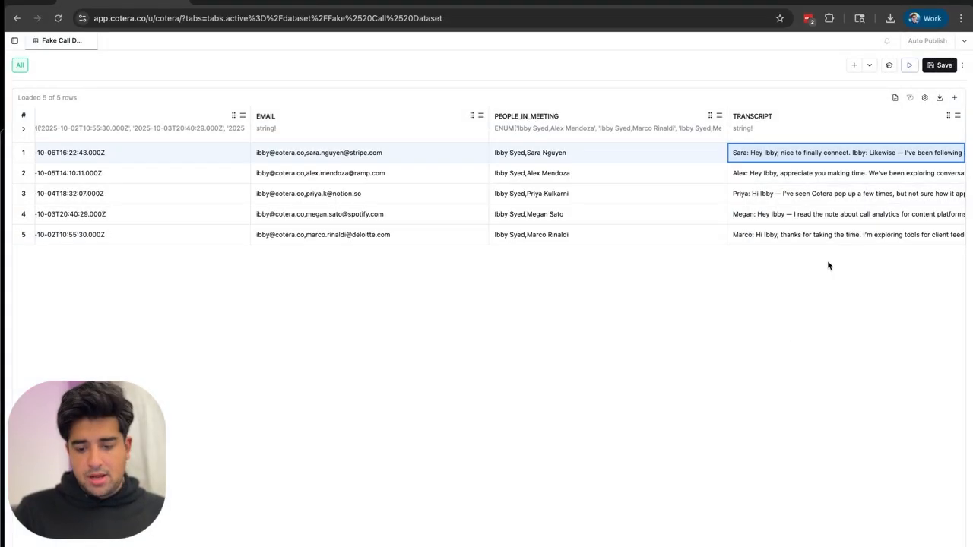
- Add a new LLM column to the dataset and begin its system message with "Hey there, you are a CRM summarizer."
{"action": "left_click", "coordinate": [957, 100]}
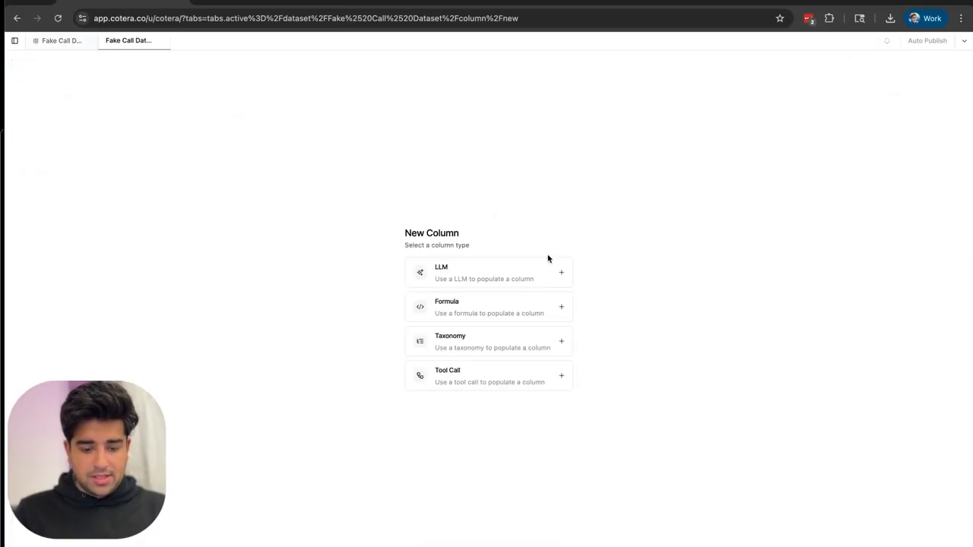
{"action": "left_click", "coordinate": [471, 282]}
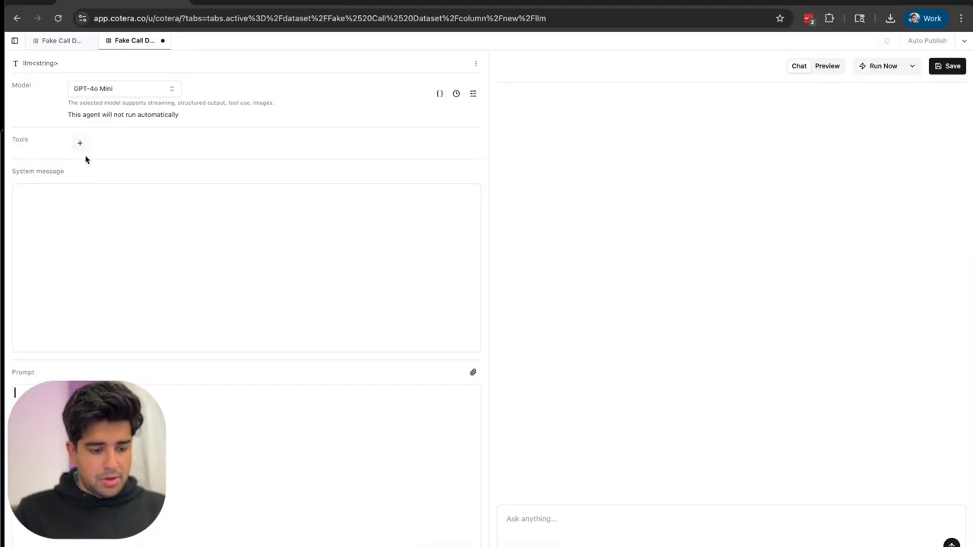
{"action": "left_click", "coordinate": [106, 220]}
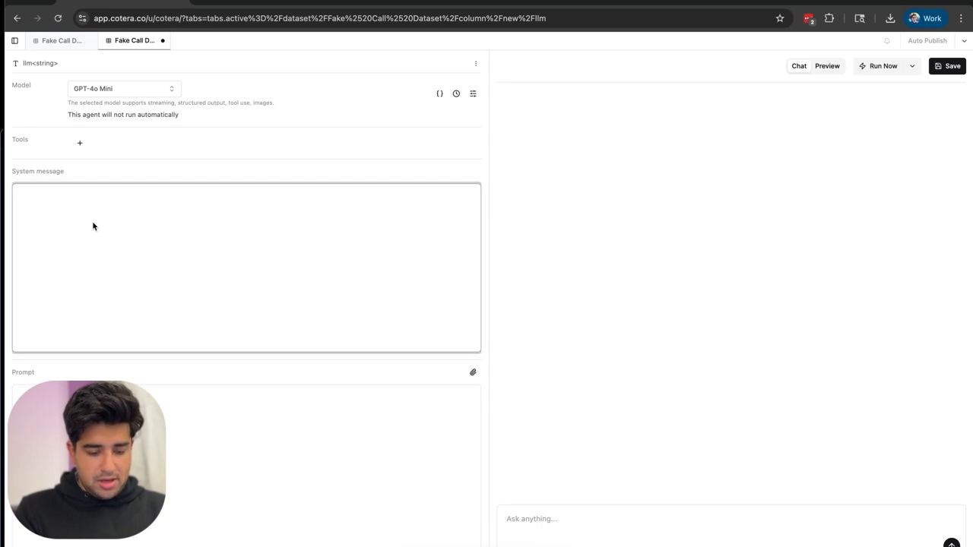
{"action": "type", "text": "Hey there, you ar"}
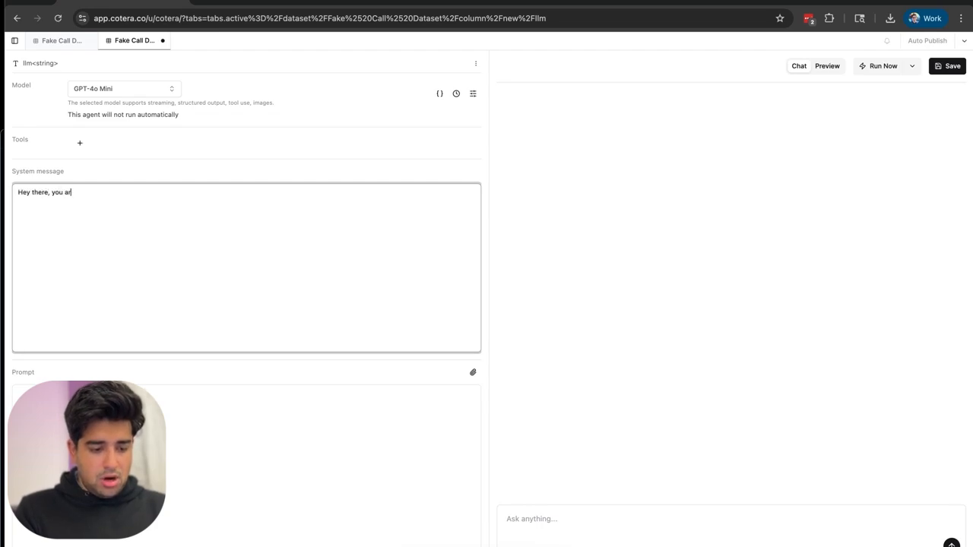
{"action": "type", "text": "e a "}
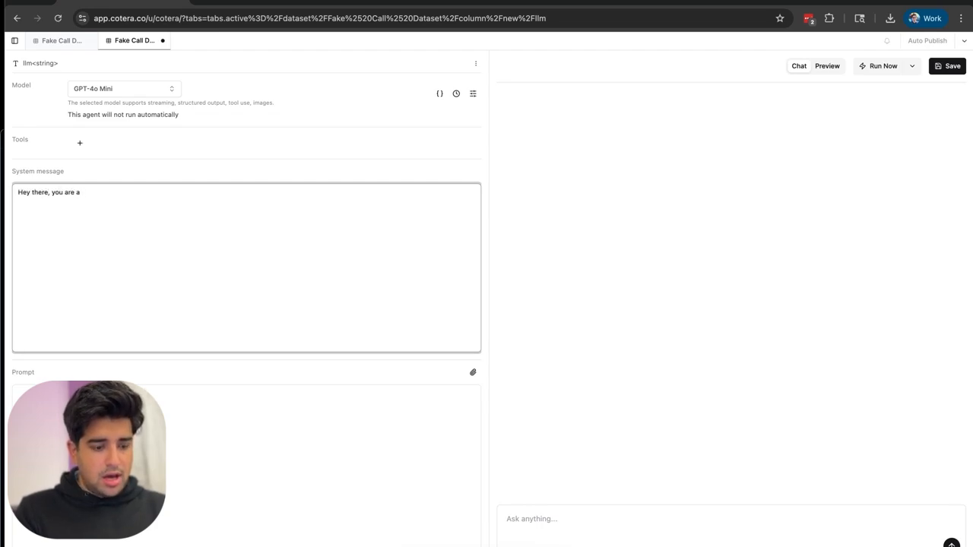
{"action": "type", "text": "CRM "}
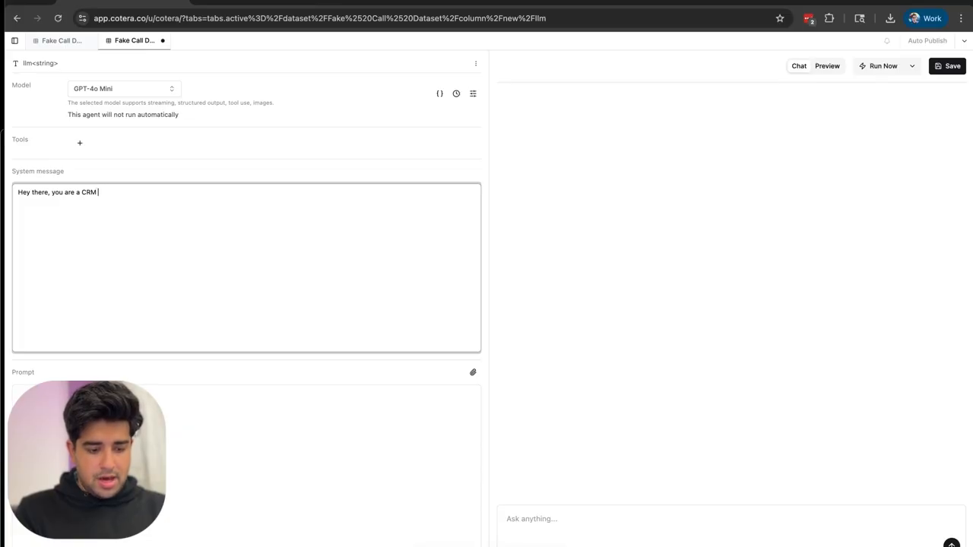
{"action": "type", "text": "summarizer.  "}
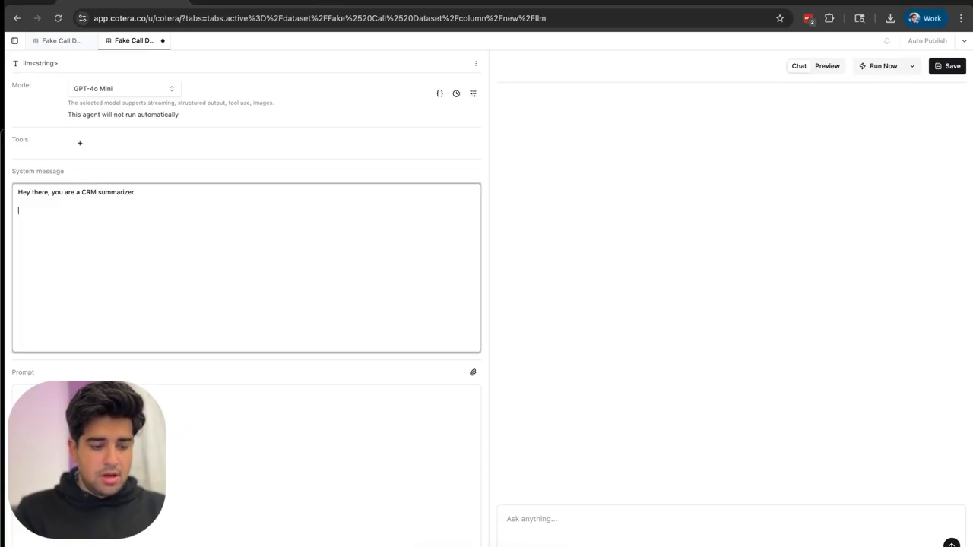
- Add a second paragraph to the system message: "I will give you a transcript from a sales call, and I want you to summarize it for me"
{"action": "type", "text": "I will give you a"}
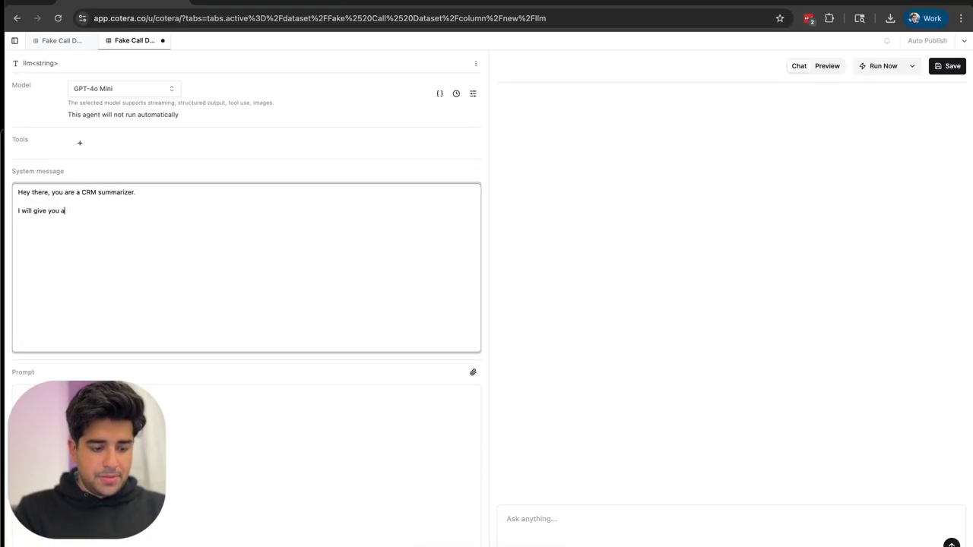
{"action": "type", "text": " transcript for"}
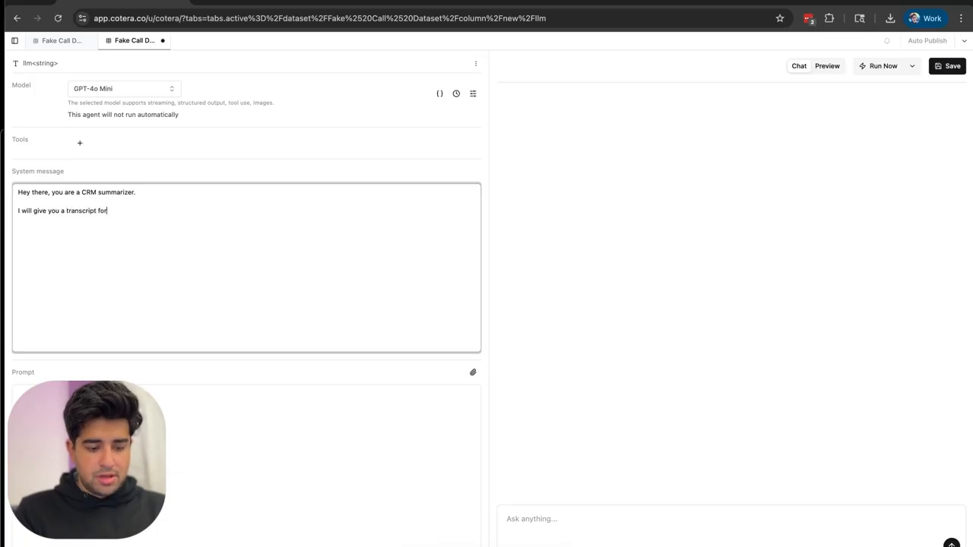
{"action": "key", "text": "BackSpace"}
{"action": "key", "text": "BackSpace"}
{"action": "type", "text": "rom a sales call, a"}
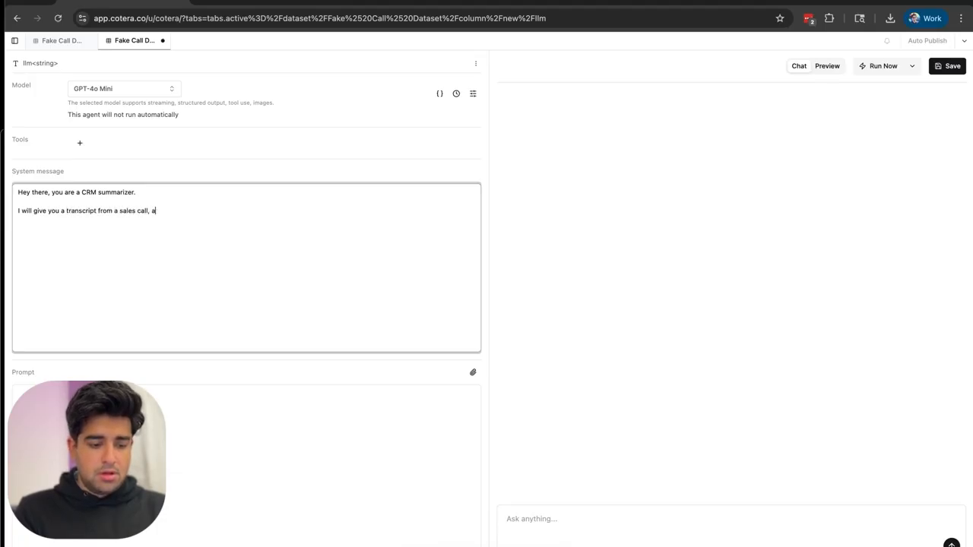
{"action": "type", "text": "nd I want you to"}
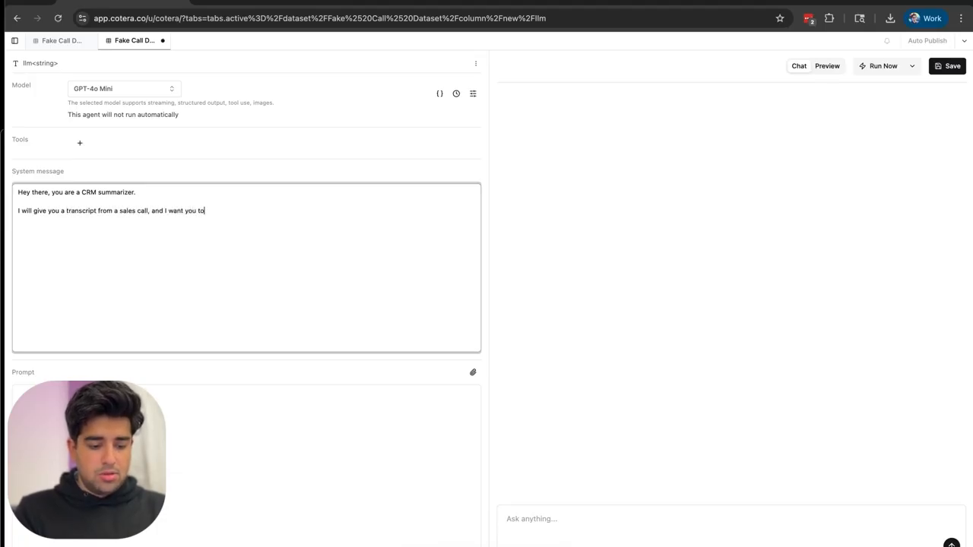
{"action": "type", "text": " summarize it for me"}
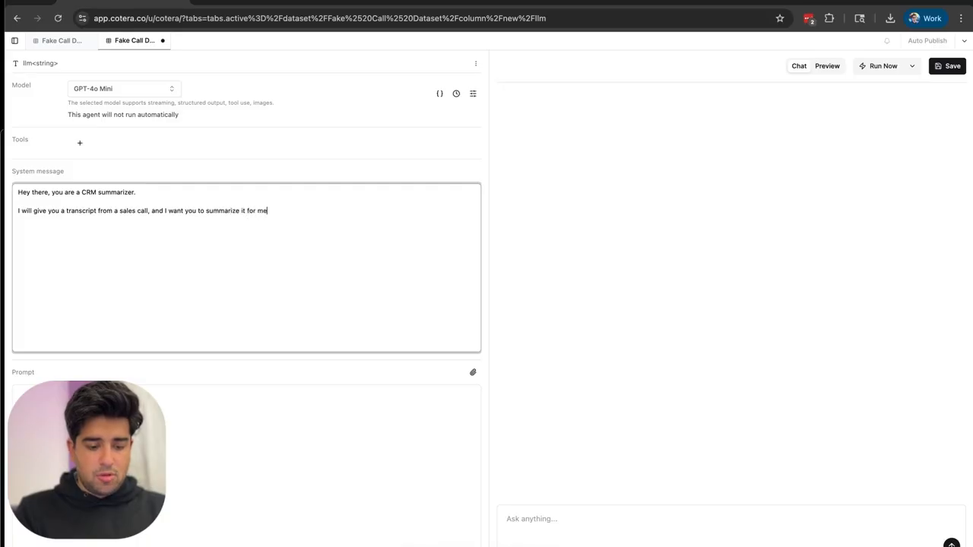
{"action": "type", "text": ", and then "}
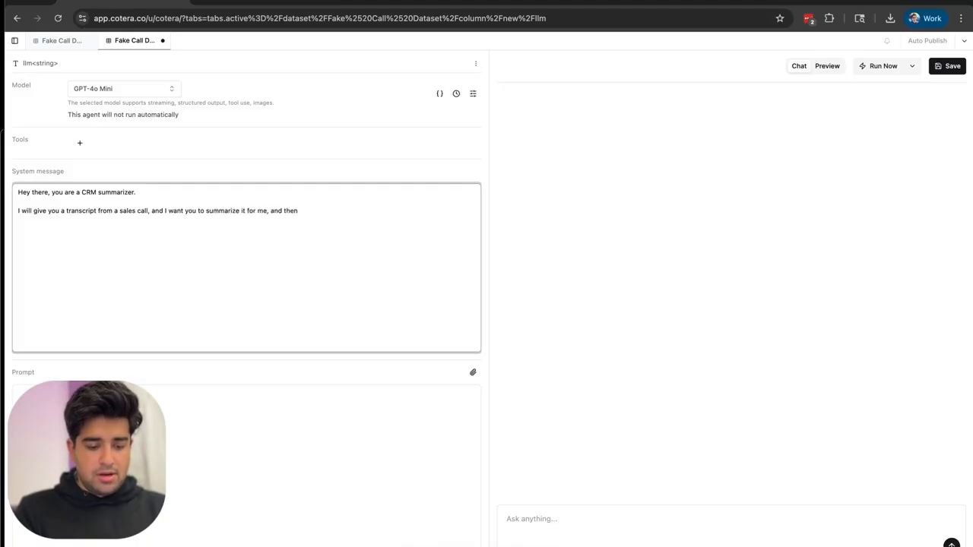
{"action": "type", "text": "find a"}
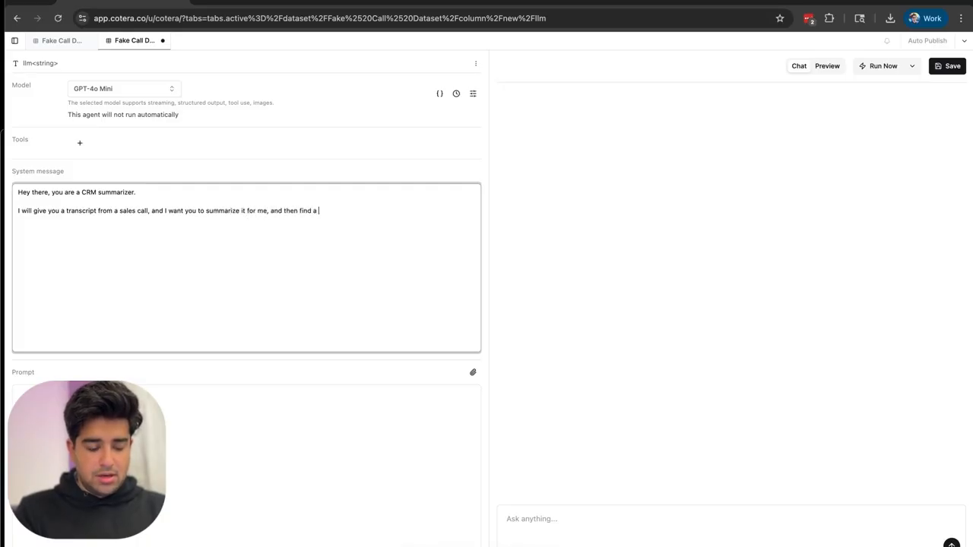
{"action": "key", "text": "BackSpace"}
{"action": "key", "text": "BackSpace"}
{"action": "key", "text": "BackSpace"}
{"action": "key", "text": "BackSpace"}
{"action": "key", "text": "BackSpace"}
{"action": "key", "text": "BackSpace"}
{"action": "key", "text": "BackSpace"}
{"action": "key", "text": "BackSpace"}
{"action": "key", "text": "BackSpace"}
{"action": "key", "text": "BackSpace"}
{"action": "key", "text": "BackSpace"}
{"action": "key", "text": "BackSpace"}
{"action": "key", "text": "BackSpace"}
{"action": "key", "text": "BackSpace"}
{"action": "key", "text": "BackSpace"}
{"action": "key", "text": "BackSpace"}
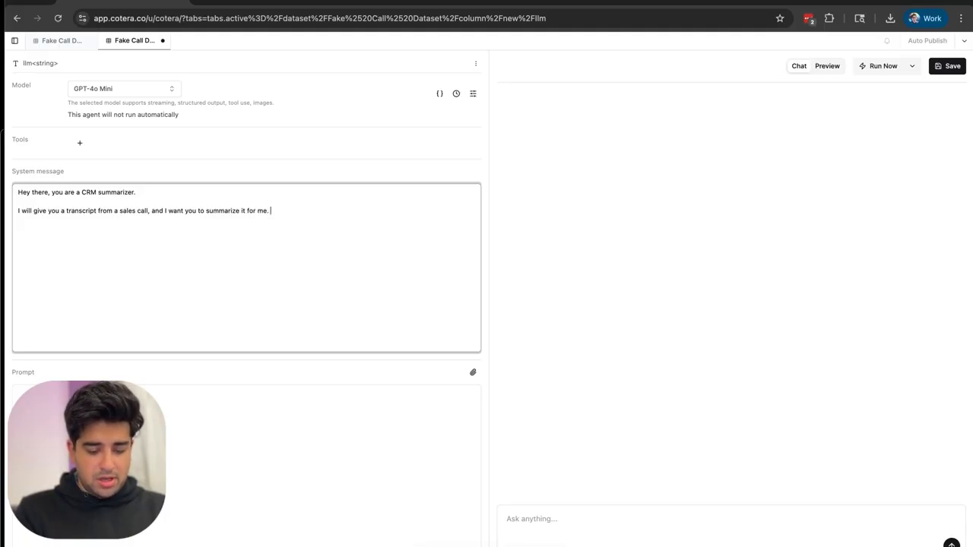
- Continue with "Tell me what my takeaways are", the requester's first name in parentheses, "and tell me what the other person's action items are."
{"action": "type", "text": "Tell me what my ta"}
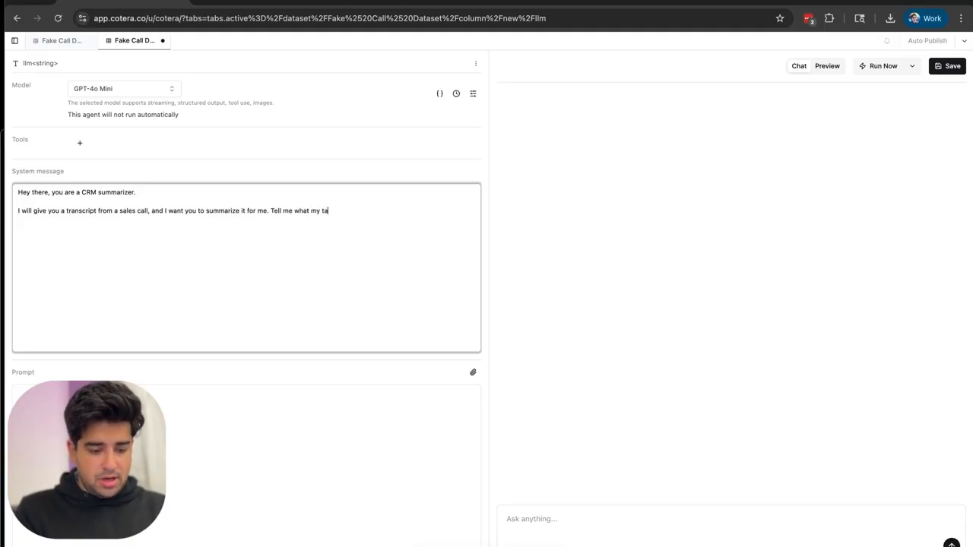
{"action": "type", "text": "keaways are ("}
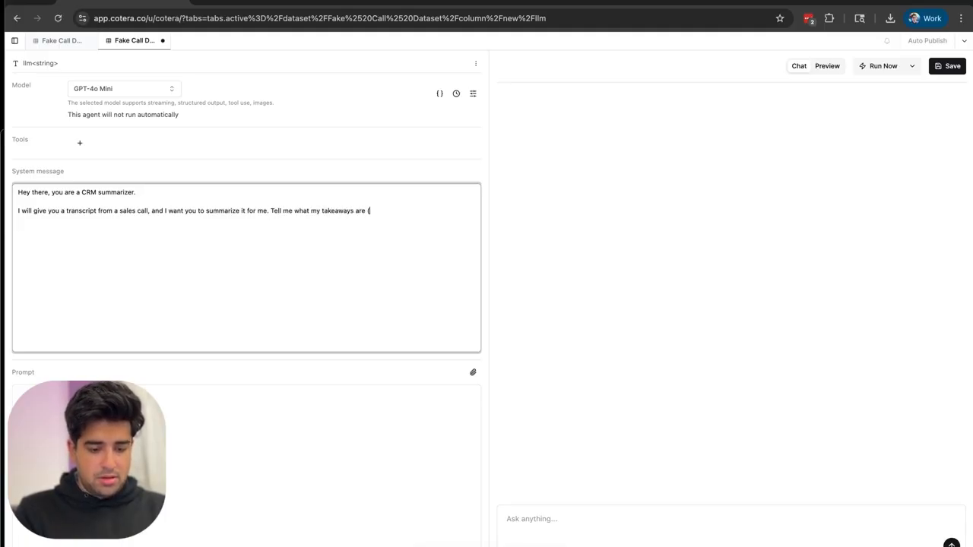
{"action": "type", "text": "I am Ibby) "}
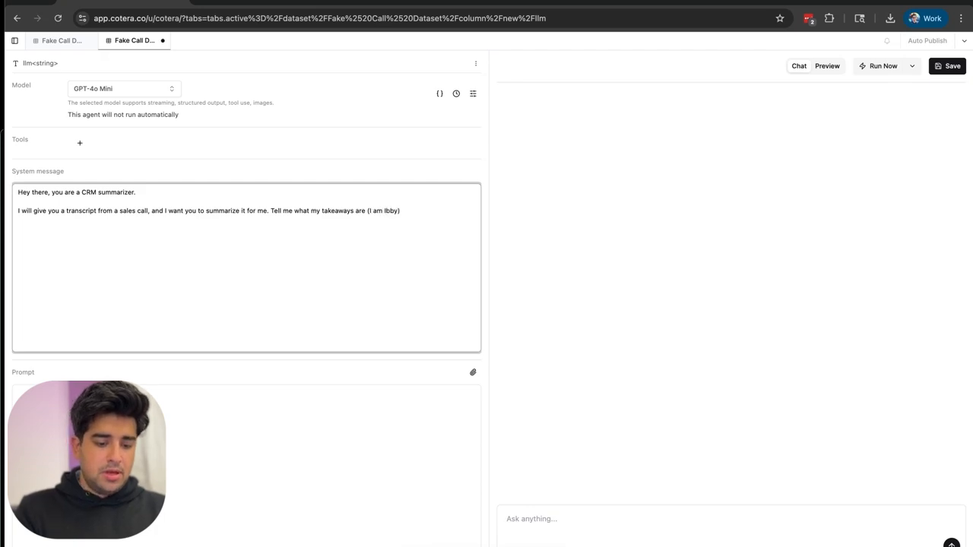
{"action": "type", "text": "and tell me what"}
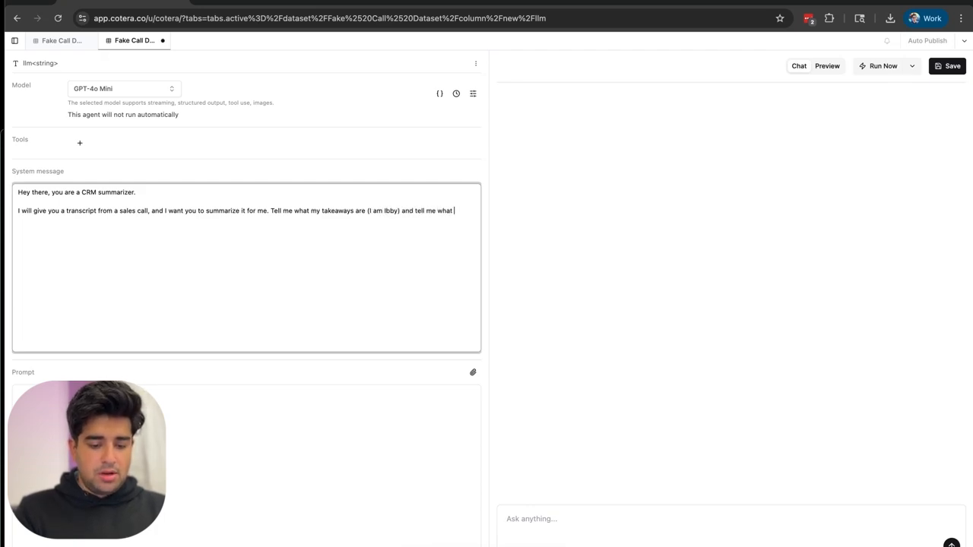
{"action": "type", "text": " the other "}
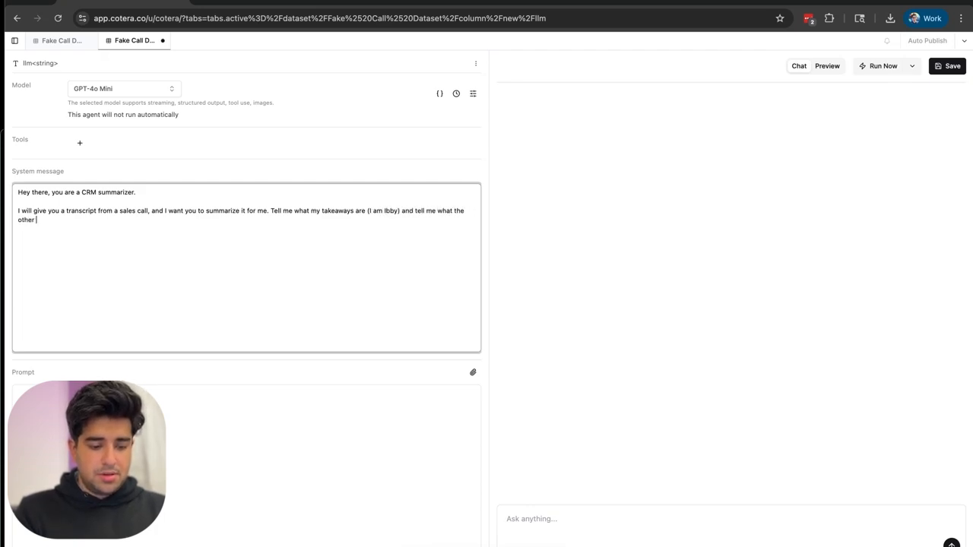
{"action": "type", "text": "person's act"}
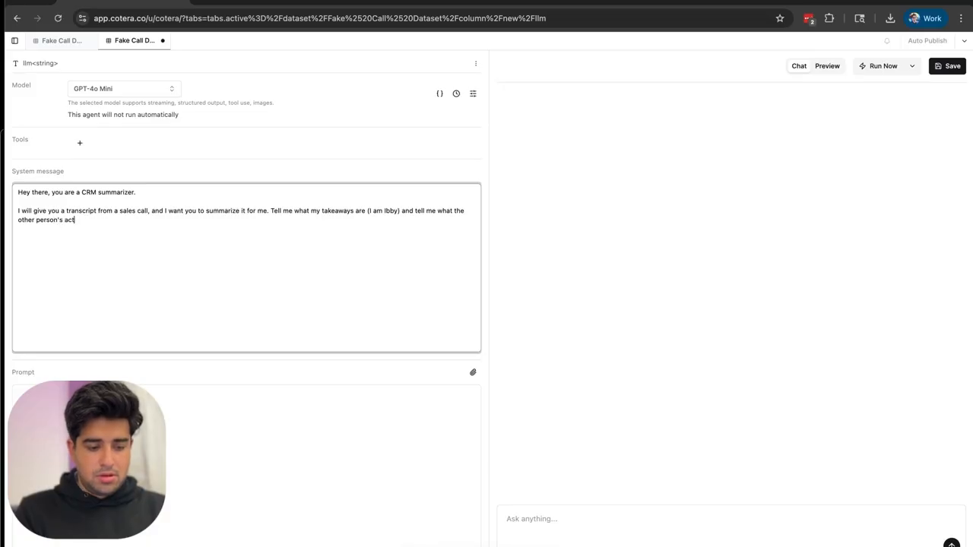
{"action": "type", "text": "ion item"}
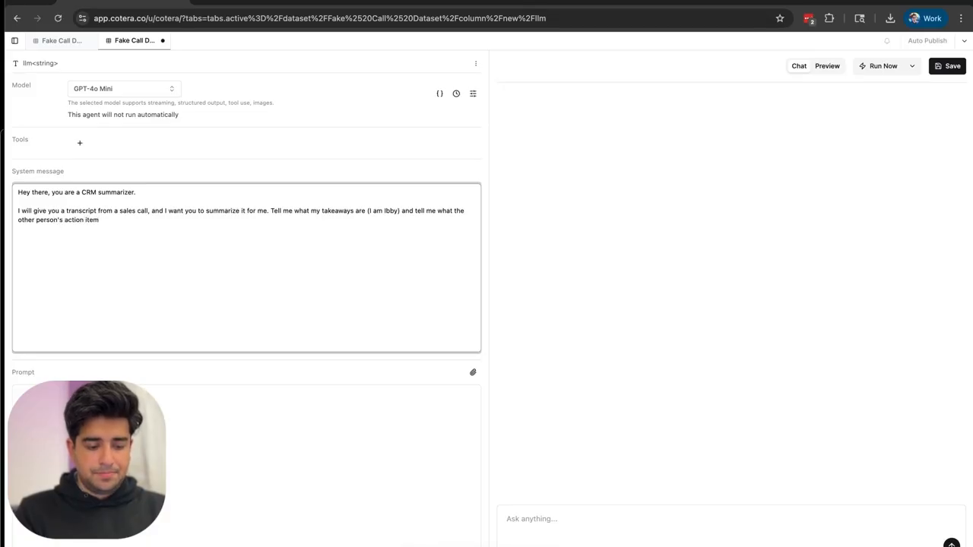
{"action": "type", "text": "s are."}
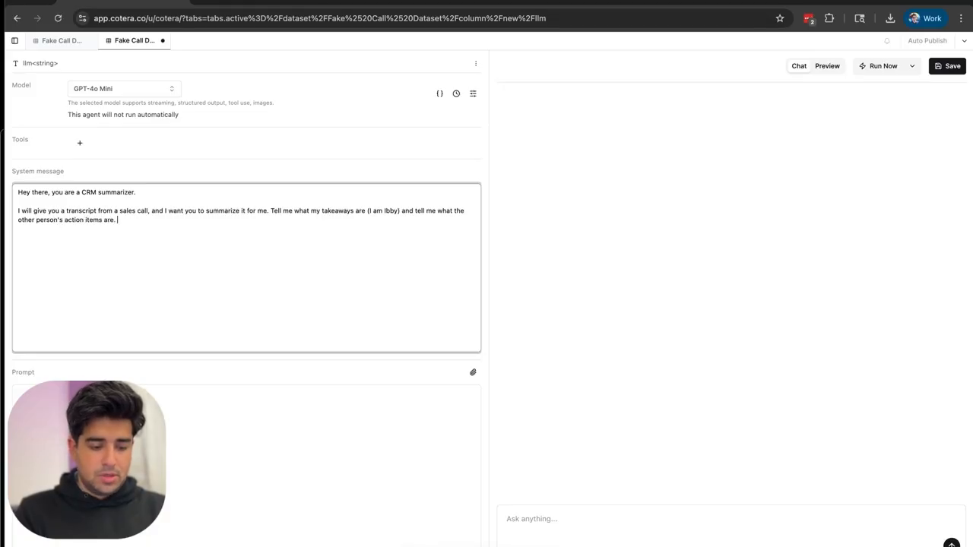
- Copy the whole transcript from the dataset's first row and return to the new LLM column's editor
{"action": "left_click", "coordinate": [562, 527]}
{"action": "left_click", "coordinate": [47, 41]}
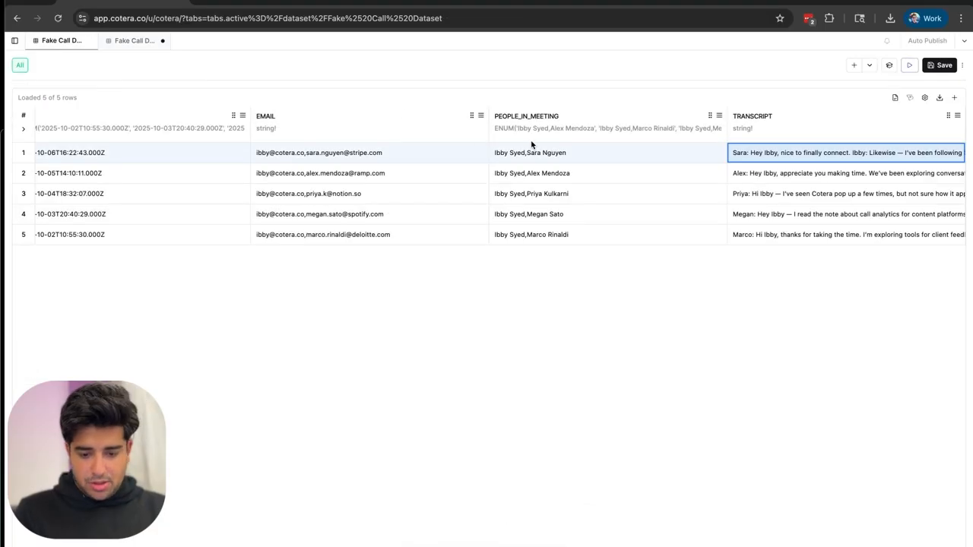
{"action": "double_click", "coordinate": [757, 160]}
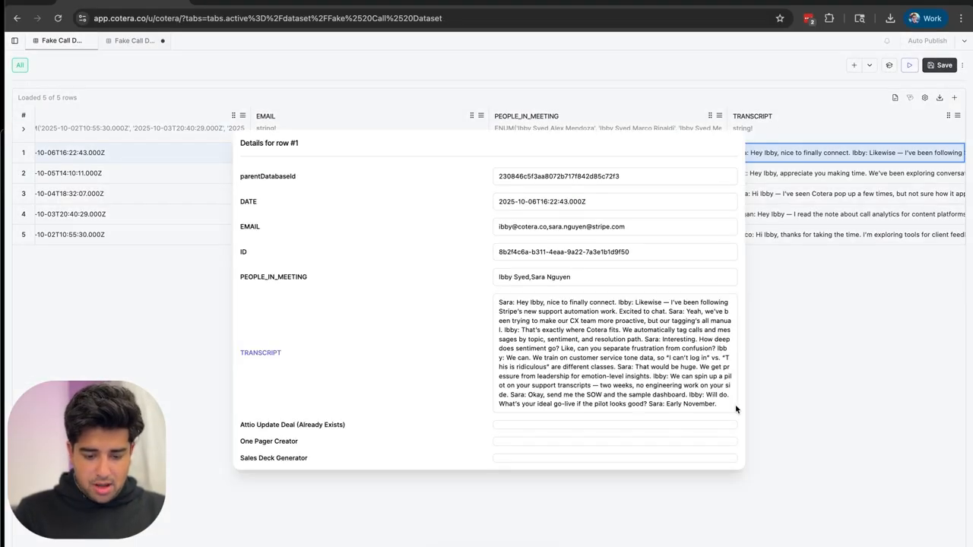
{"action": "left_click_drag", "start_coordinate": [734, 405], "coordinate": [495, 307]}
{"action": "key", "text": "super+c"}
{"action": "key", "text": "Escape"}
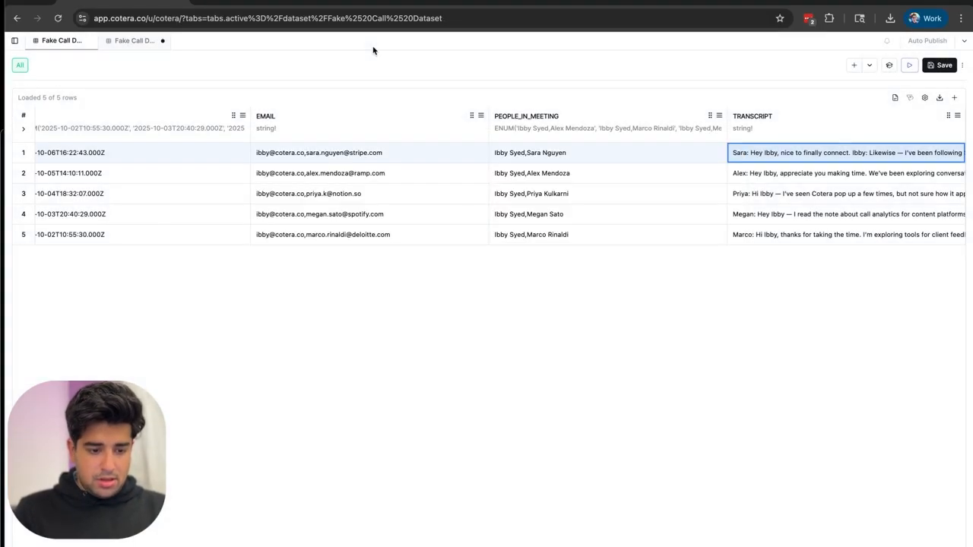
{"action": "left_click", "coordinate": [126, 41]}
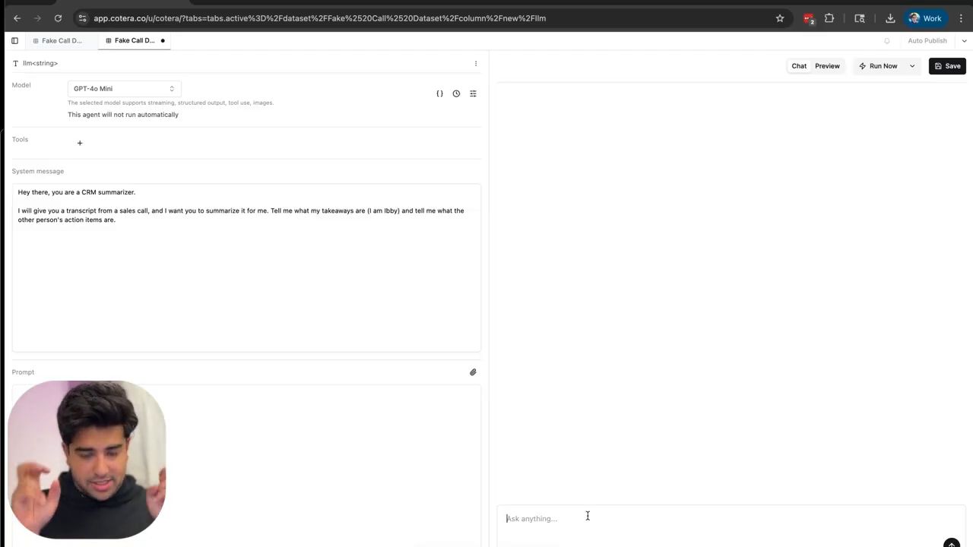
- Test the summarizer by sending the copied call transcript as a chat message
{"action": "key", "text": "super+v"}
{"action": "key", "text": "Return"}
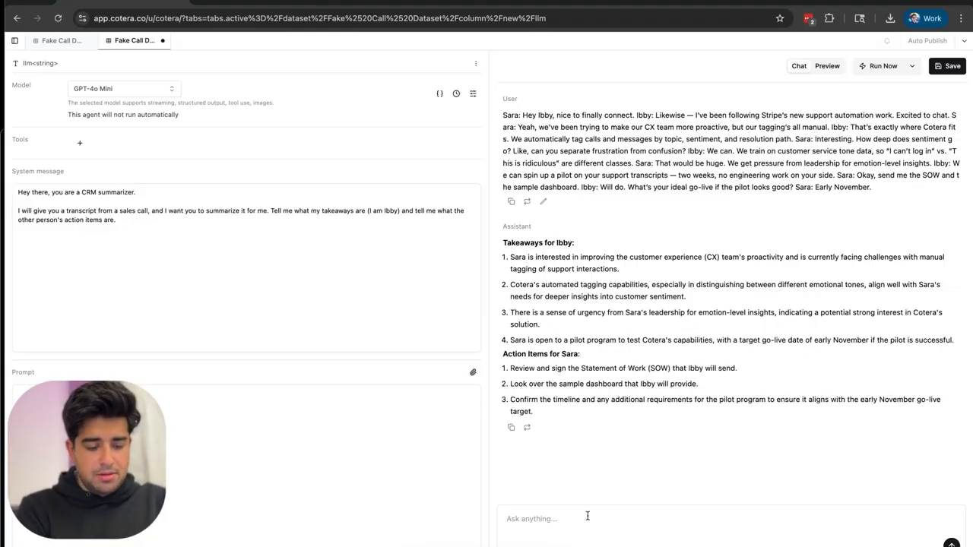
- Begin the prompt with the line "emails: " followed by the column variable {{"EMAIL"}}
{"action": "left_click", "coordinate": [403, 434]}
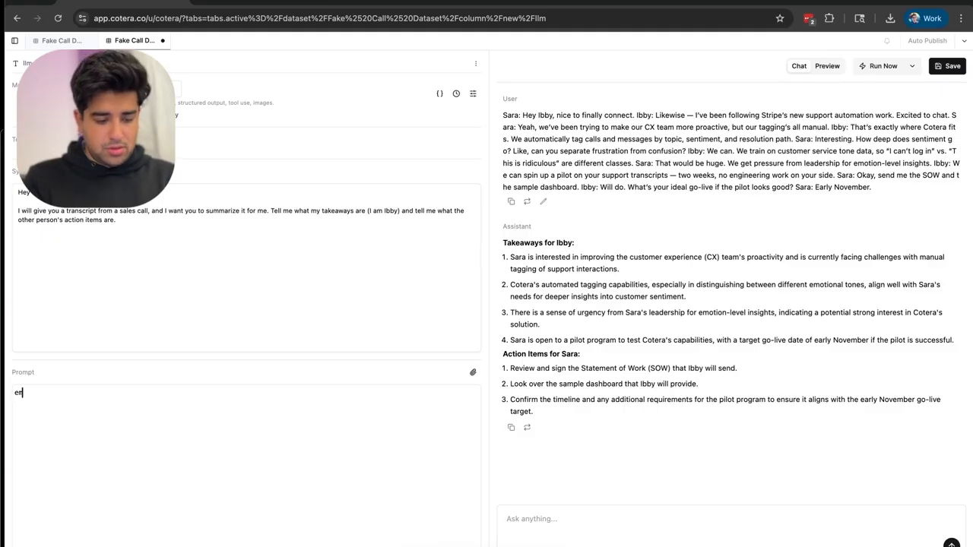
{"action": "type", "text": "ails"}
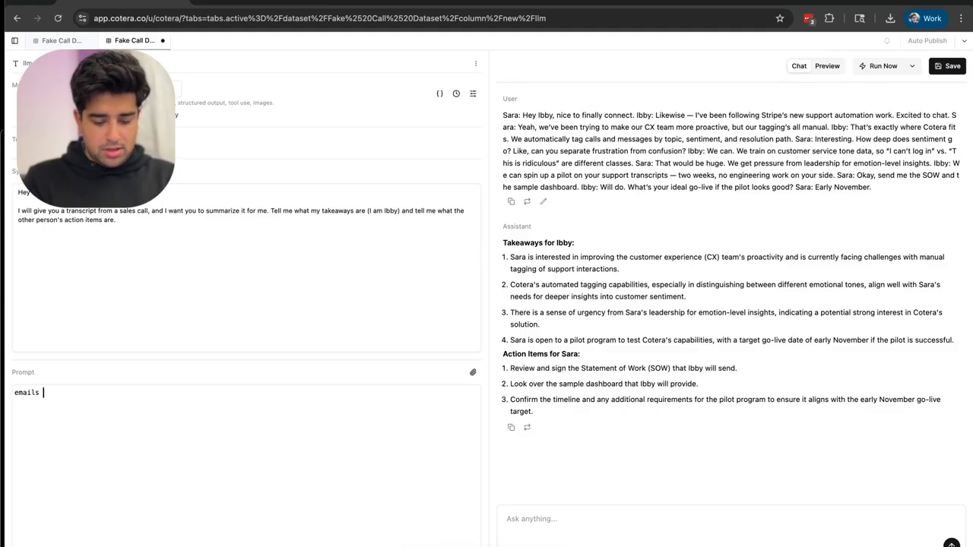
{"action": "type", "text": ": {{\""}
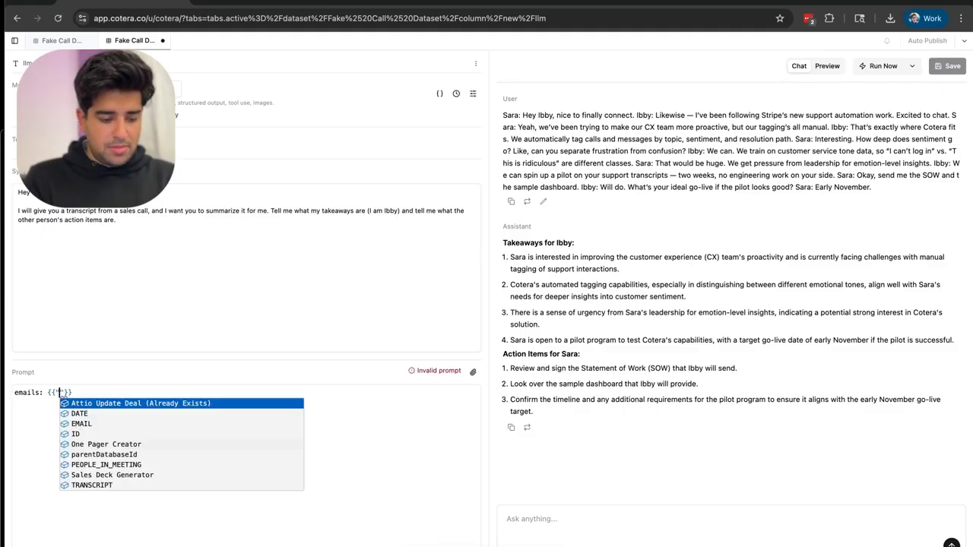
{"action": "key", "text": "Down"}
{"action": "key", "text": "Down"}
{"action": "key", "text": "Return"}
{"action": "key", "text": "Right"}
{"action": "key", "text": "Right"}
{"action": "key", "text": "Right"}
{"action": "key", "text": "Return"}
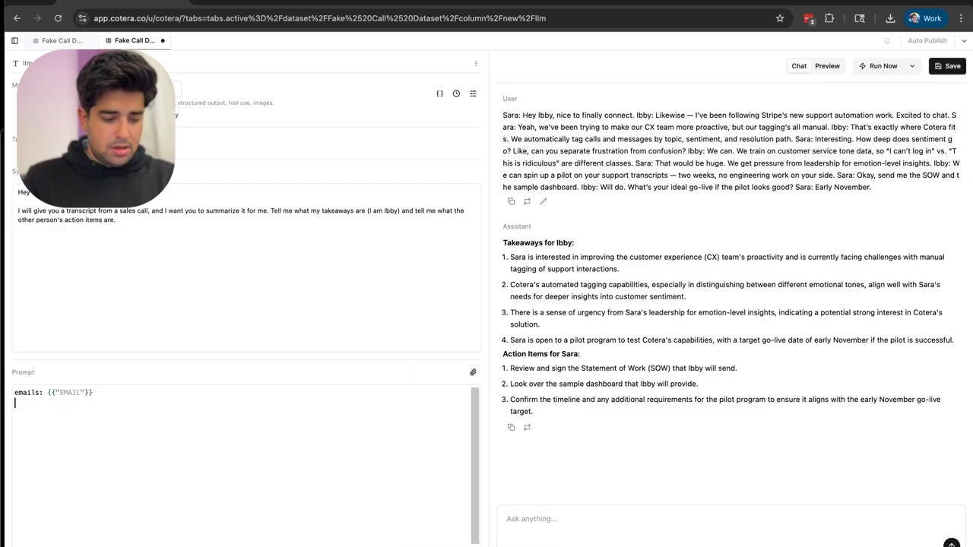
- Add the prompt line "people in the meeting: " followed by the column variable {{"PEOPLE_IN_MEETING"}}
{"action": "type", "text": "people in the meeting:"}
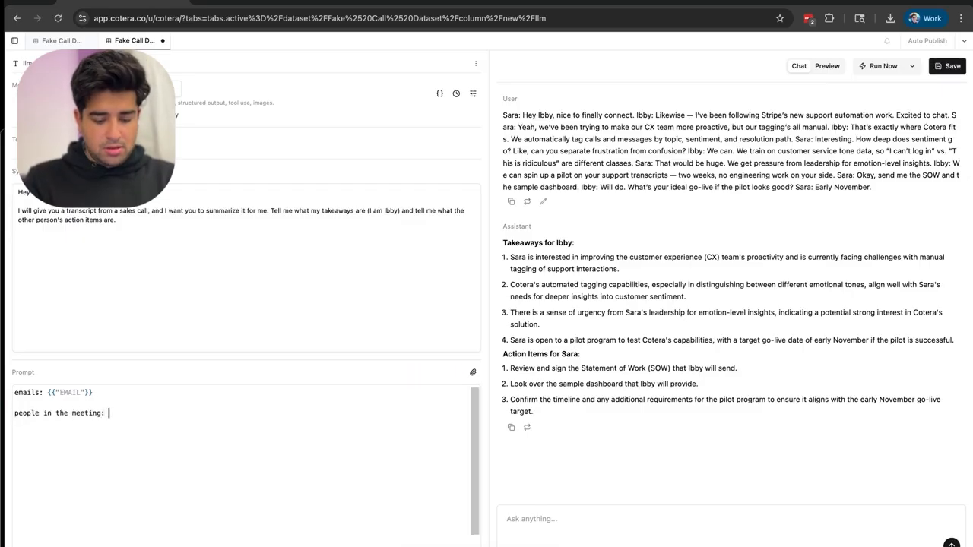
{"action": "type", "text": " {{\""}
{"action": "key", "text": "Down"}
{"action": "key", "text": "Down"}
{"action": "key", "text": "Down"}
{"action": "key", "text": "Down"}
{"action": "key", "text": "Down"}
{"action": "key", "text": "Down"}
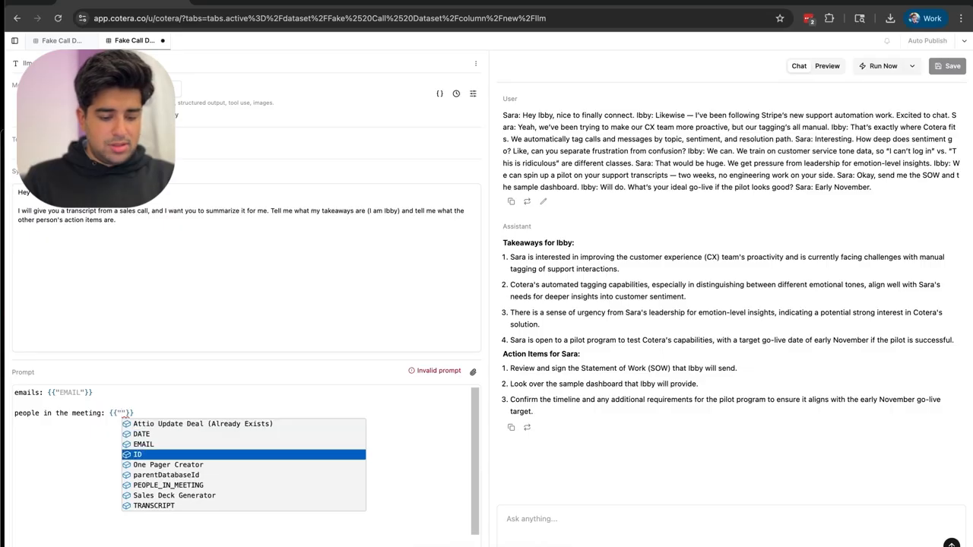
{"action": "key", "text": "Return"}
{"action": "key", "text": "Right"}
{"action": "key", "text": "Right"}
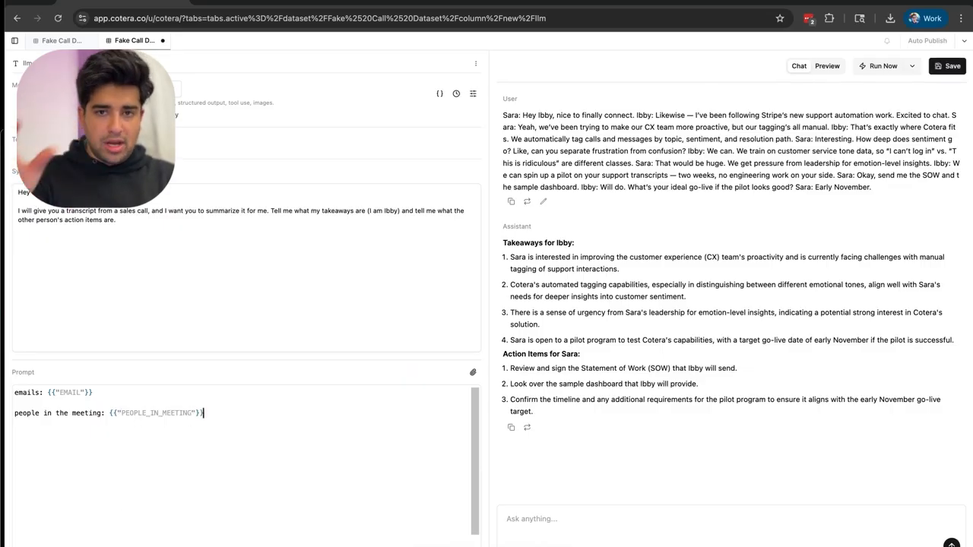
- Add the prompt line "transcript: " followed by the column variable {{"TRANSCRIPT"}}, separated by a blank line
{"action": "key", "text": "Return"}
{"action": "key", "text": "Return"}
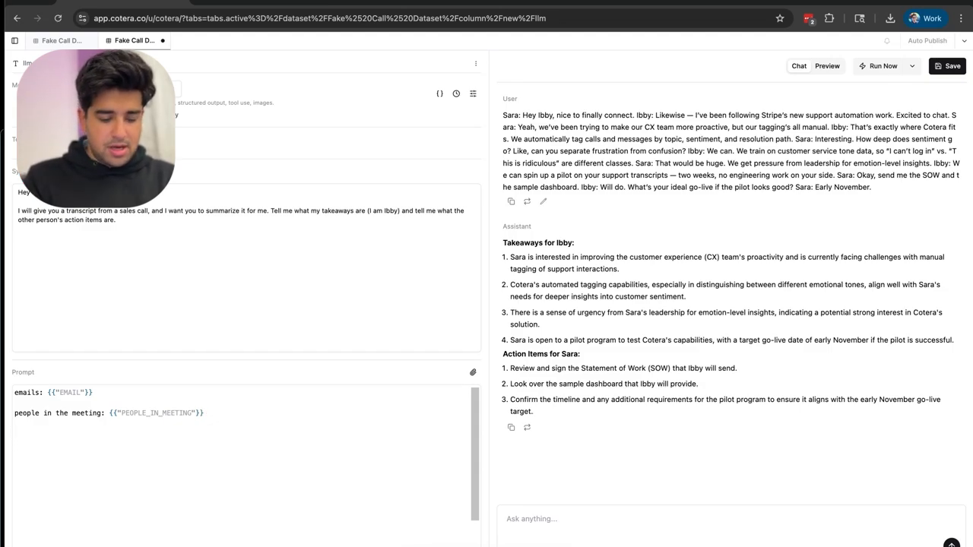
{"action": "type", "text": "transcript: "}
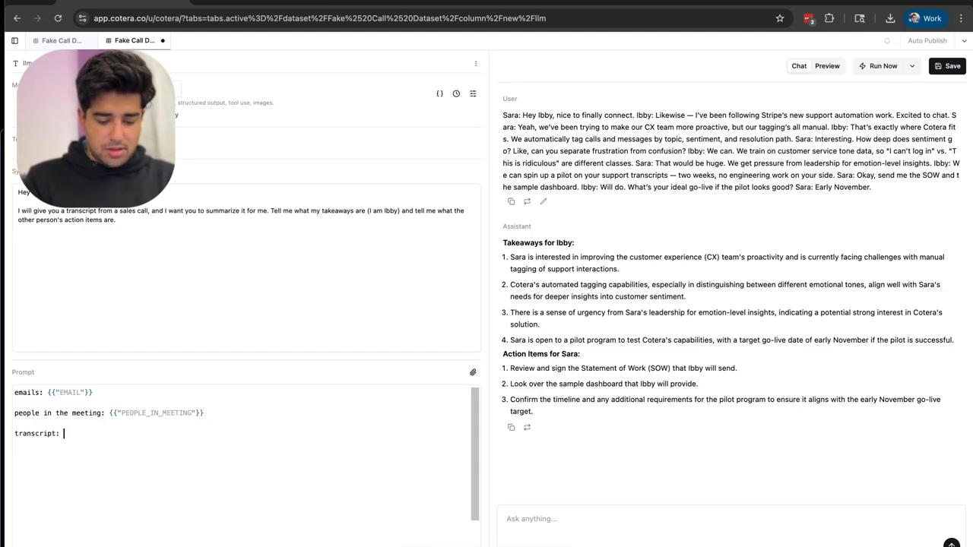
{"action": "type", "text": "{{\"PTRAANSC"}
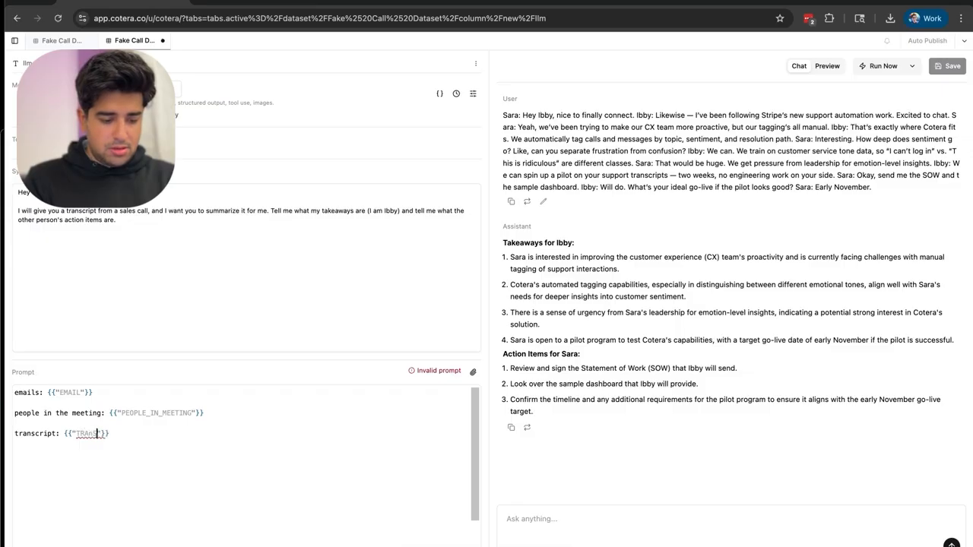
{"action": "key", "text": "BackSpace"}
{"action": "key", "text": "BackSpace"}
{"action": "key", "text": "BackSpace"}
{"action": "key", "text": "BackSpace"}
{"action": "key", "text": "BackSpace"}
{"action": "type", "text": "ANSCRI"}
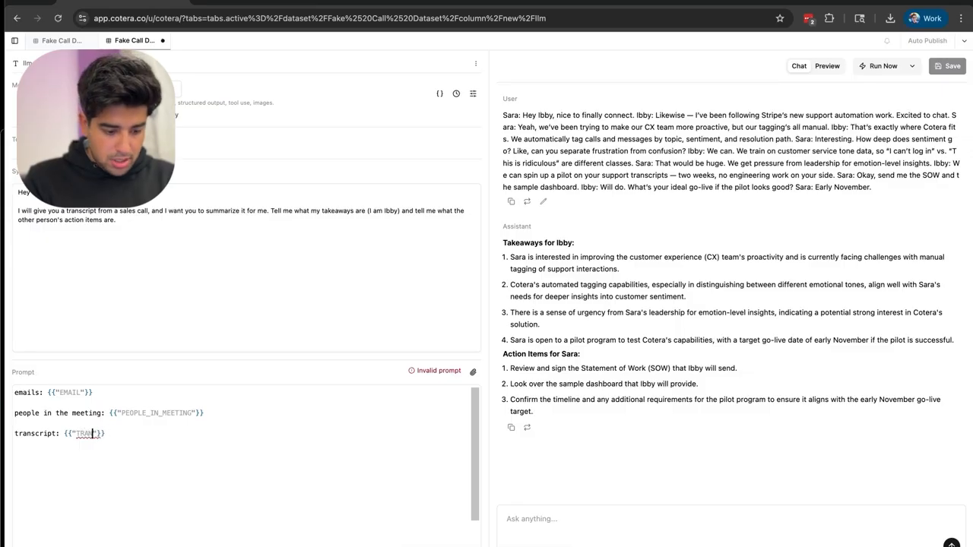
{"action": "type", "text": "PT"}
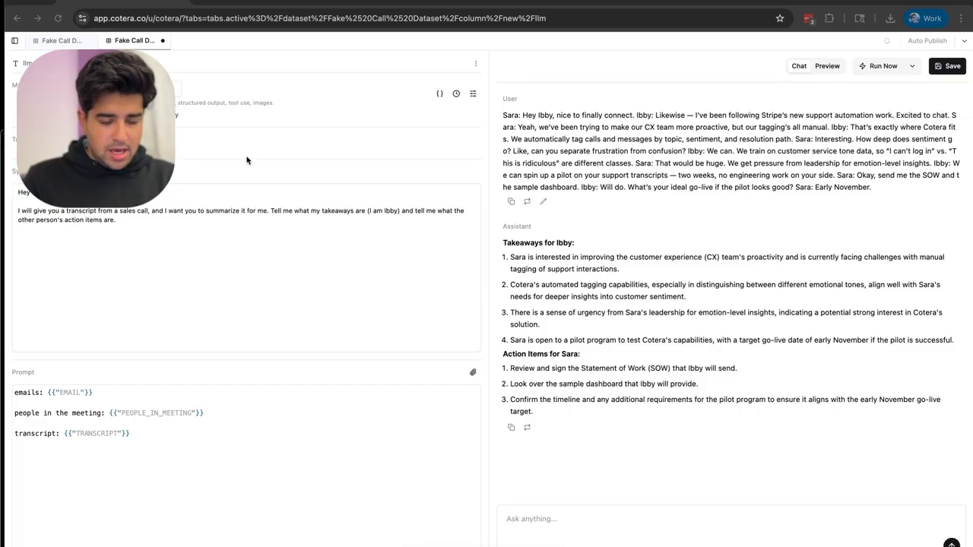
- Run a preview of the new column on the dataset's rows and look across the preview table's columns
{"action": "left_click", "coordinate": [830, 69]}
{"action": "left_click", "coordinate": [948, 101]}
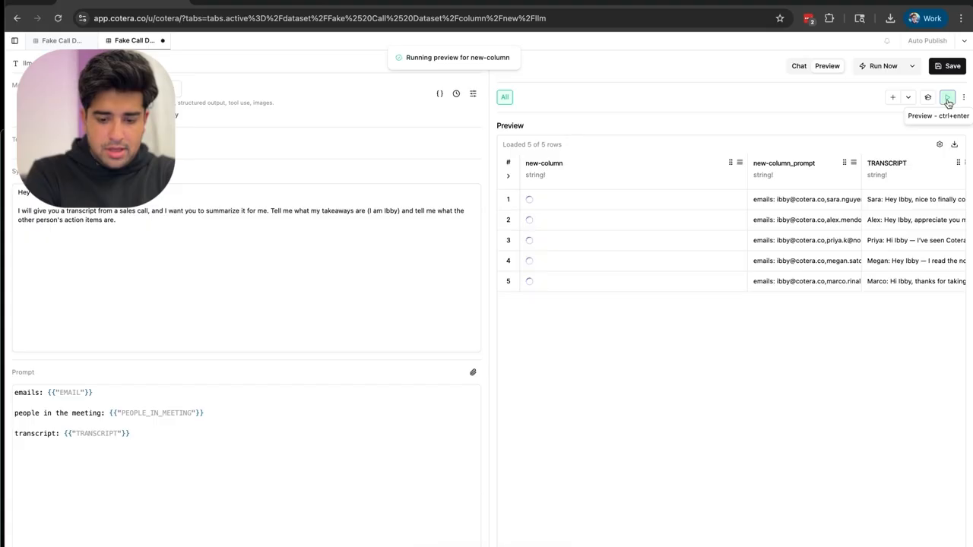
{"action": "scroll", "coordinate": [825, 207], "scroll_direction": "right", "scroll_amount": 4}
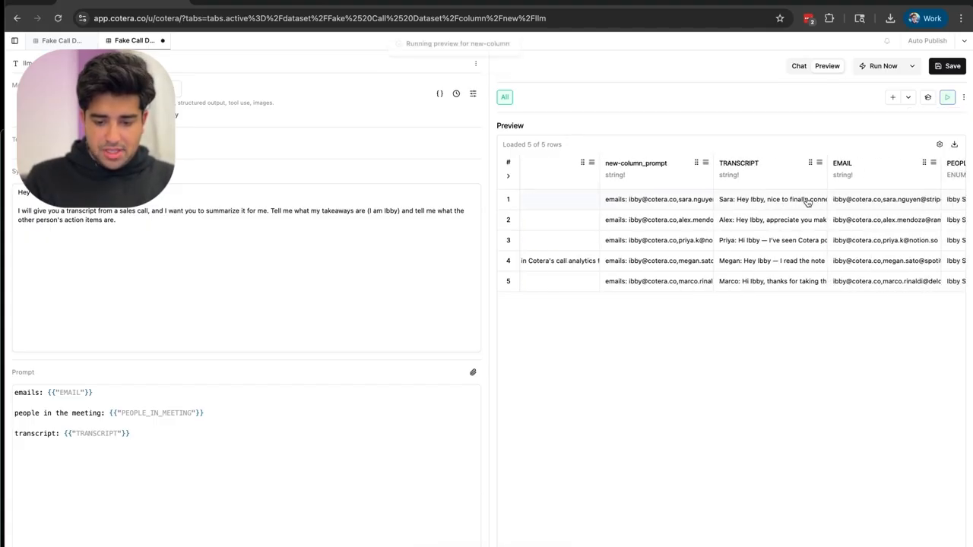
{"action": "scroll", "coordinate": [819, 202], "scroll_direction": "right", "scroll_amount": 2}
{"action": "scroll", "coordinate": [680, 212], "scroll_direction": "left", "scroll_amount": 5}
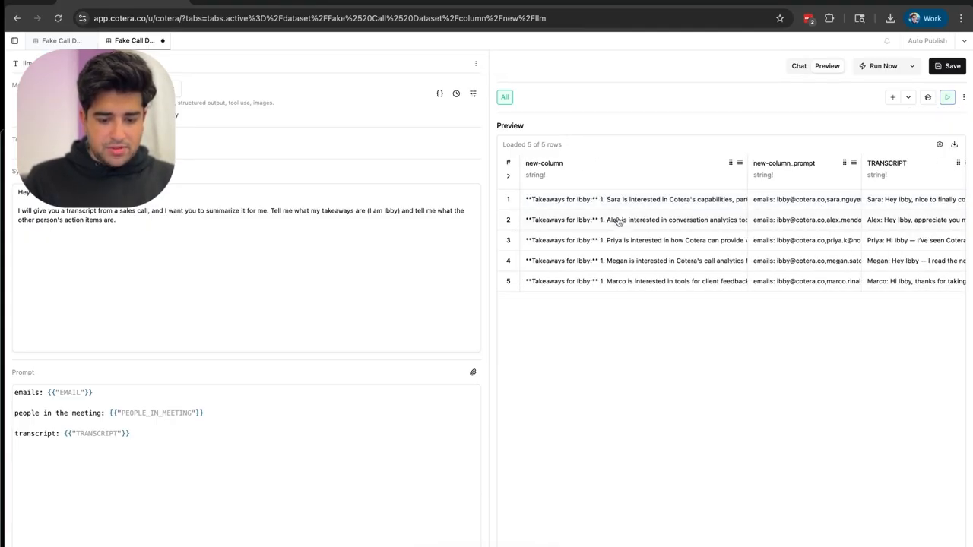
- Read the generated takeaways and action items in the details of preview rows 1 and 2
{"action": "double_click", "coordinate": [635, 203]}
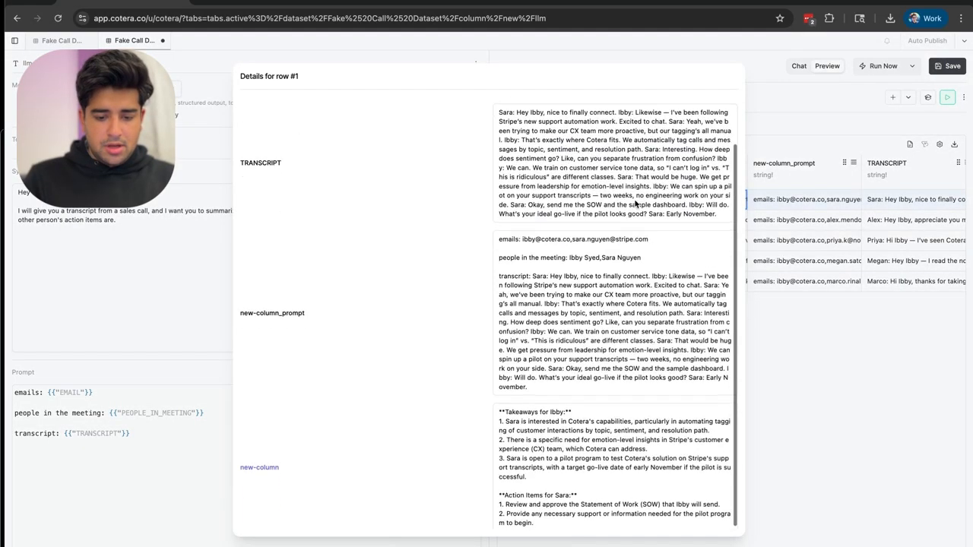
{"action": "scroll", "coordinate": [636, 204], "scroll_direction": "down", "scroll_amount": 1}
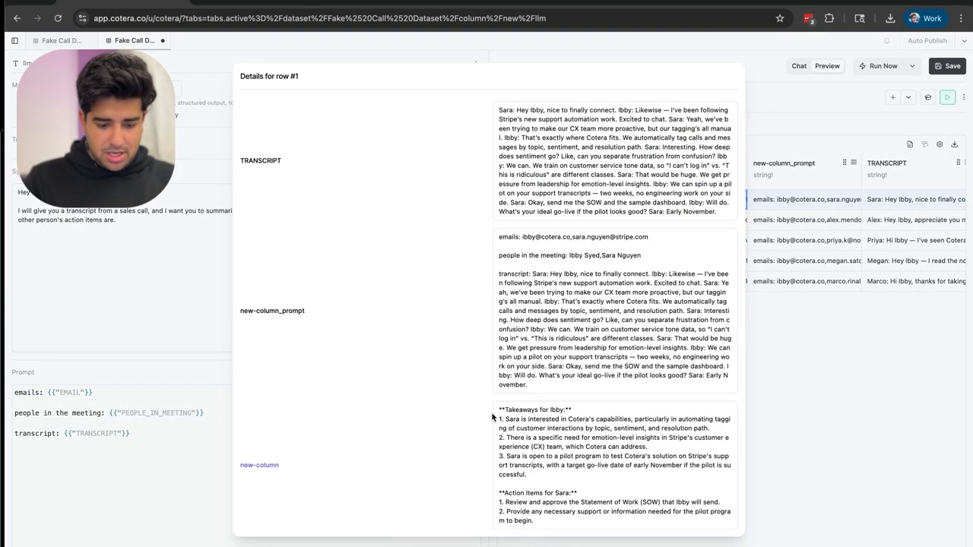
{"action": "left_click", "coordinate": [755, 399]}
{"action": "double_click", "coordinate": [615, 224]}
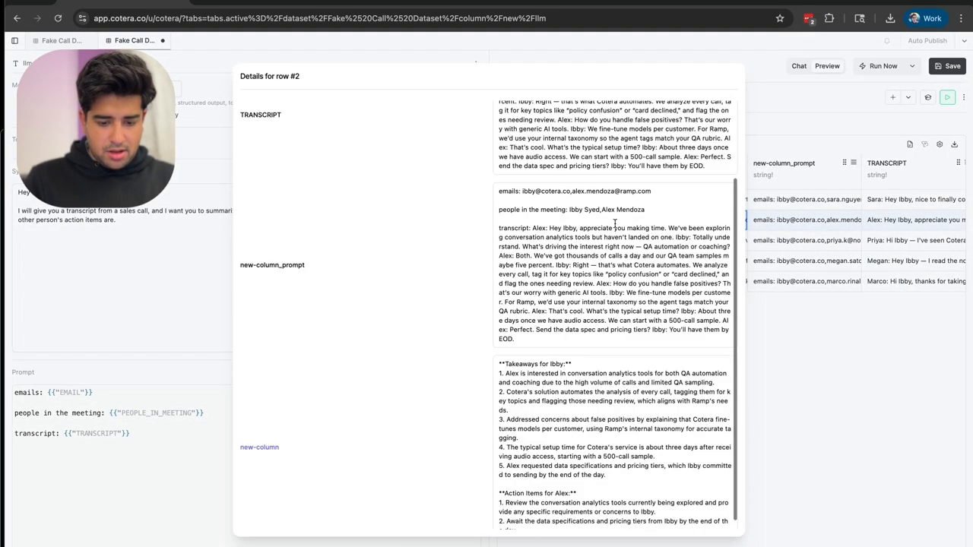
{"action": "scroll", "coordinate": [614, 224], "scroll_direction": "down", "scroll_amount": 1}
{"action": "left_click", "coordinate": [776, 460]}
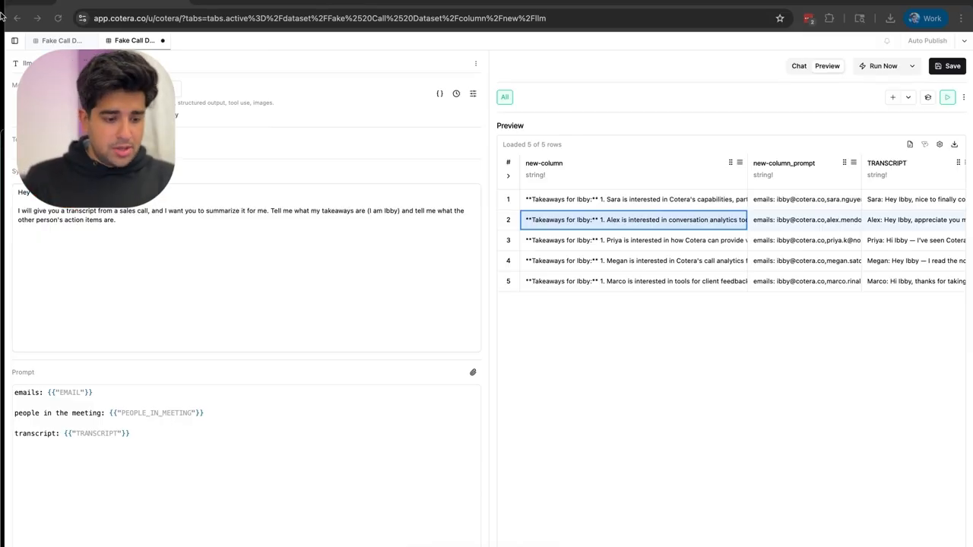
- Browse the Attio Records tools available to the agent without adding one
{"action": "left_click", "coordinate": [83, 143]}
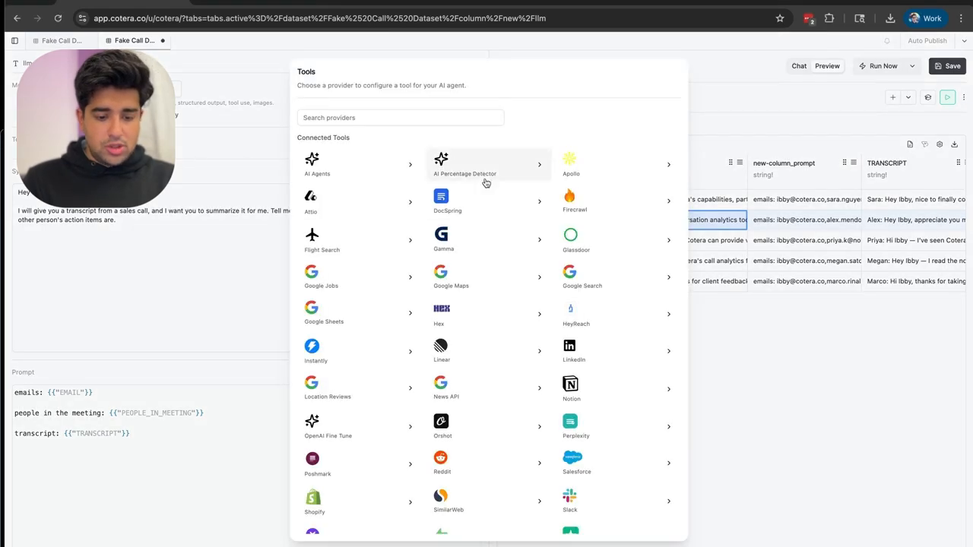
{"action": "left_click", "coordinate": [358, 196]}
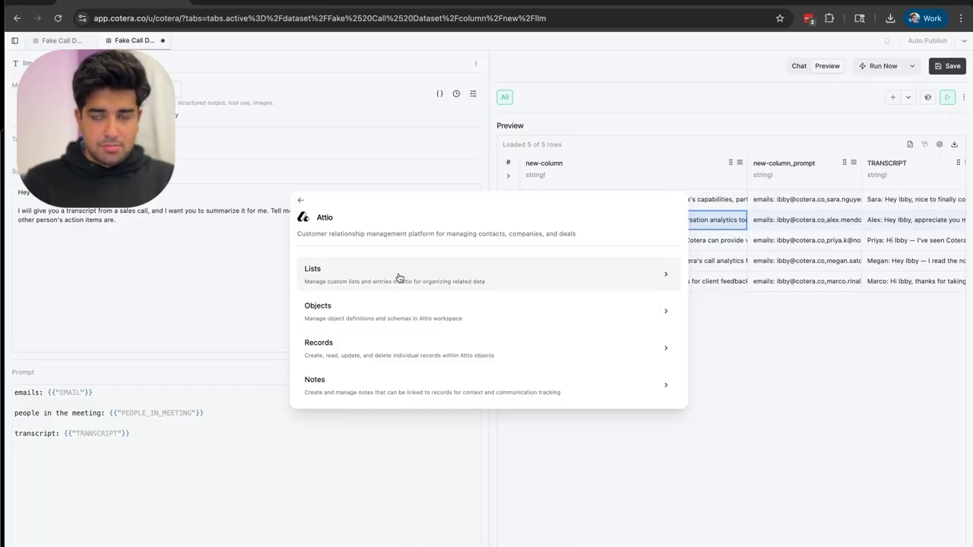
{"action": "left_click", "coordinate": [385, 346]}
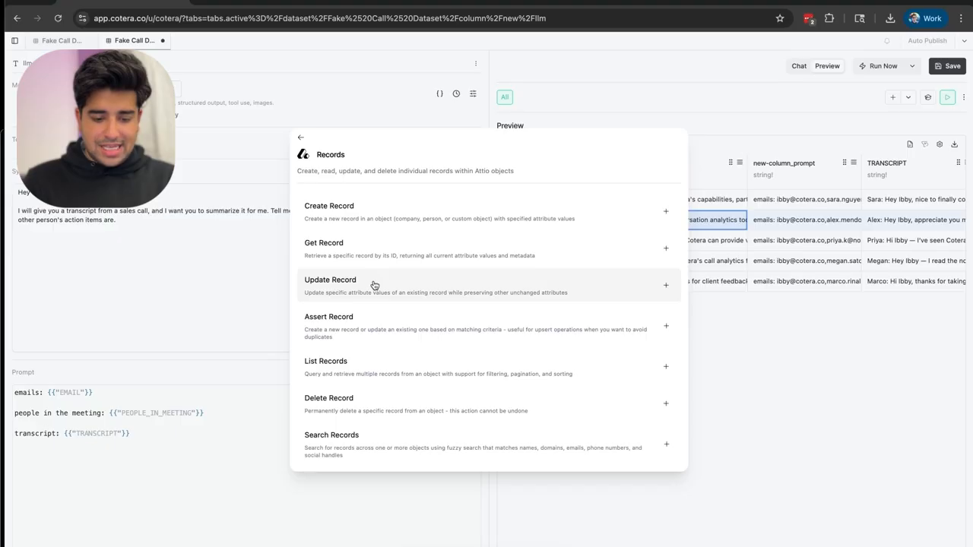
{"action": "key", "text": "Escape"}
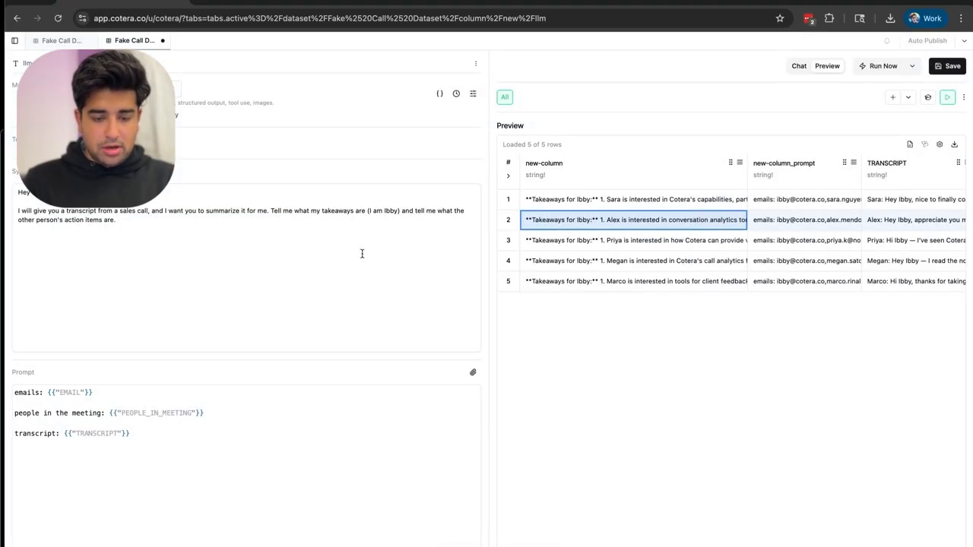
- Clear the previous test conversation by switching to the preview and back to the chat
{"action": "left_click", "coordinate": [287, 253]}
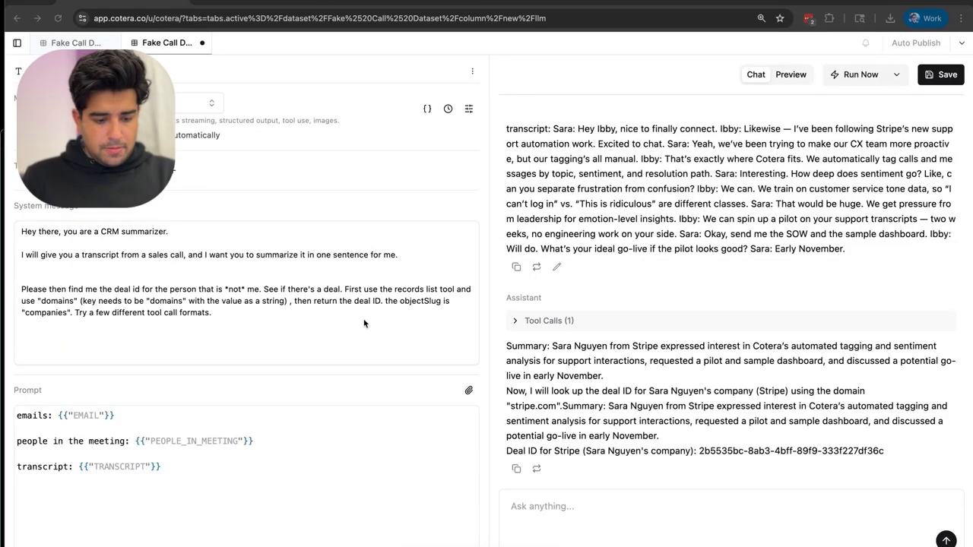
{"action": "left_click", "coordinate": [782, 77]}
{"action": "left_click", "coordinate": [758, 74]}
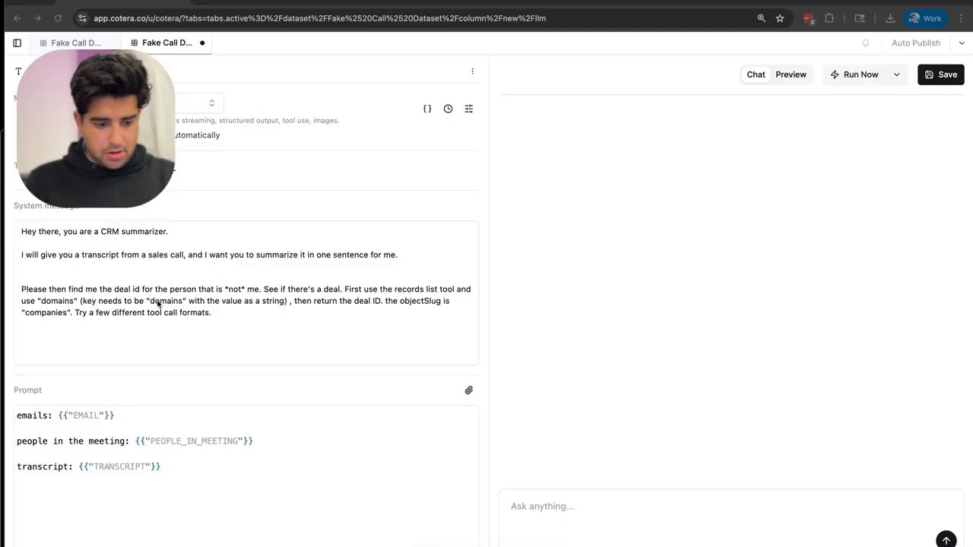
- Review the deal ID lookup paragraph in the system message and the column's tools
{"action": "left_click_drag", "start_coordinate": [22, 286], "coordinate": [201, 308]}
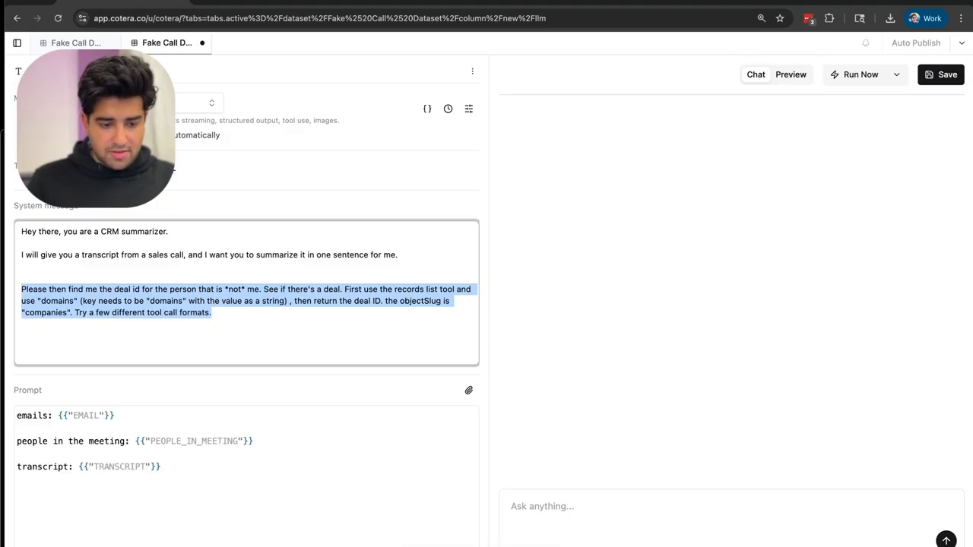
{"action": "left_click", "coordinate": [114, 170]}
{"action": "left_click", "coordinate": [432, 150]}
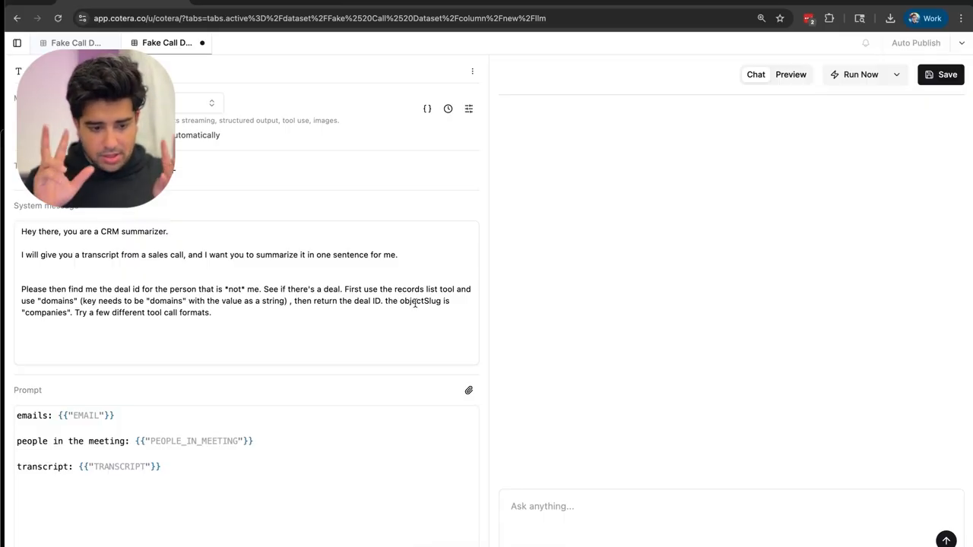
- Paste the Stripe call's filled-in prompt with emails, meeting participants and transcript into the test chat, and check its contents
{"action": "left_click", "coordinate": [563, 501]}
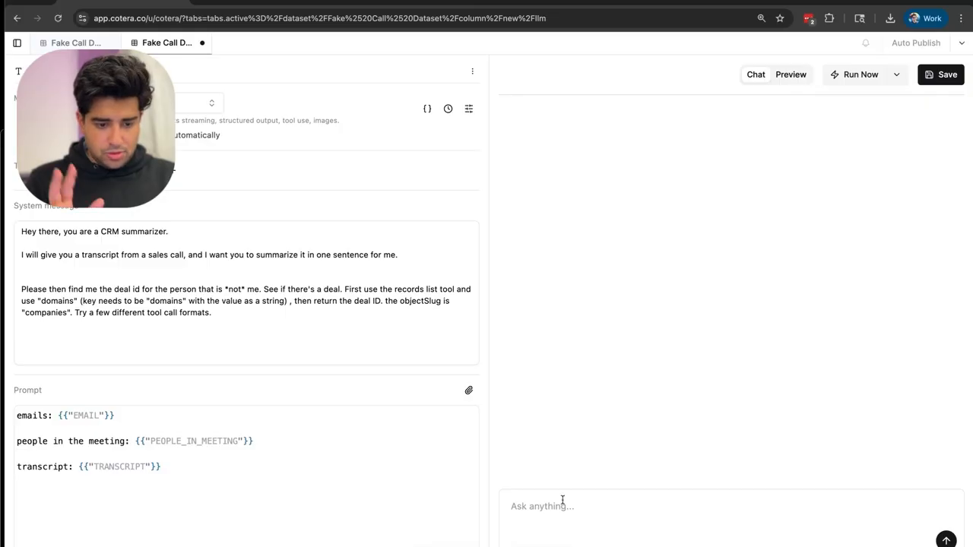
{"action": "key", "text": "super+v"}
{"action": "scroll", "coordinate": [563, 500], "scroll_direction": "up", "scroll_amount": 10}
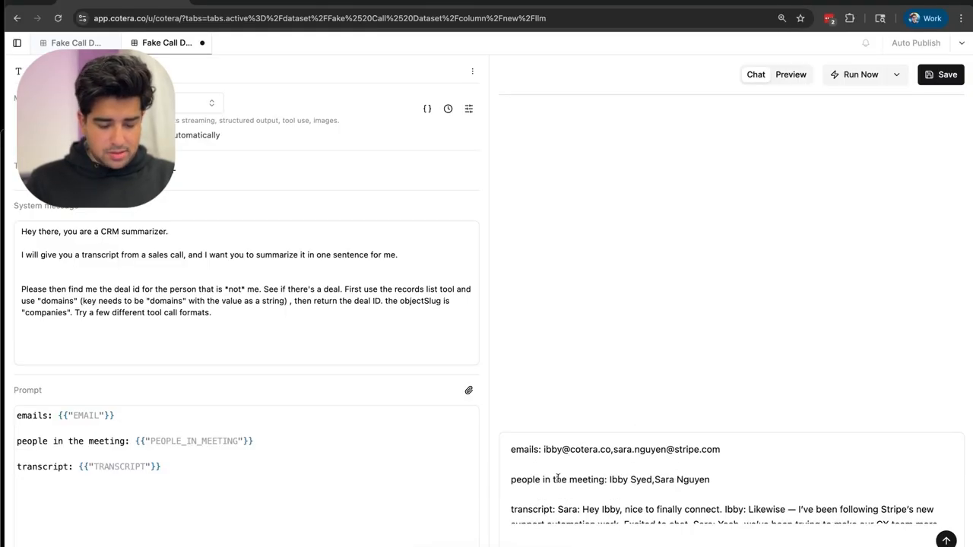
{"action": "scroll", "coordinate": [558, 478], "scroll_direction": "down", "scroll_amount": 1}
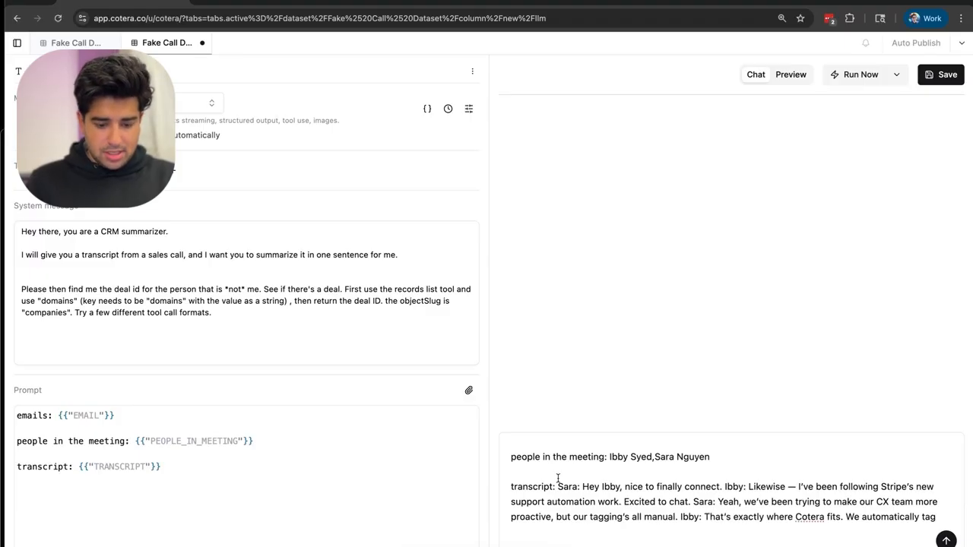
- Switch to the "Stripe - Test Deal" record in Attio and highlight the deal ID in its web address
{"action": "left_click", "coordinate": [397, 2]}
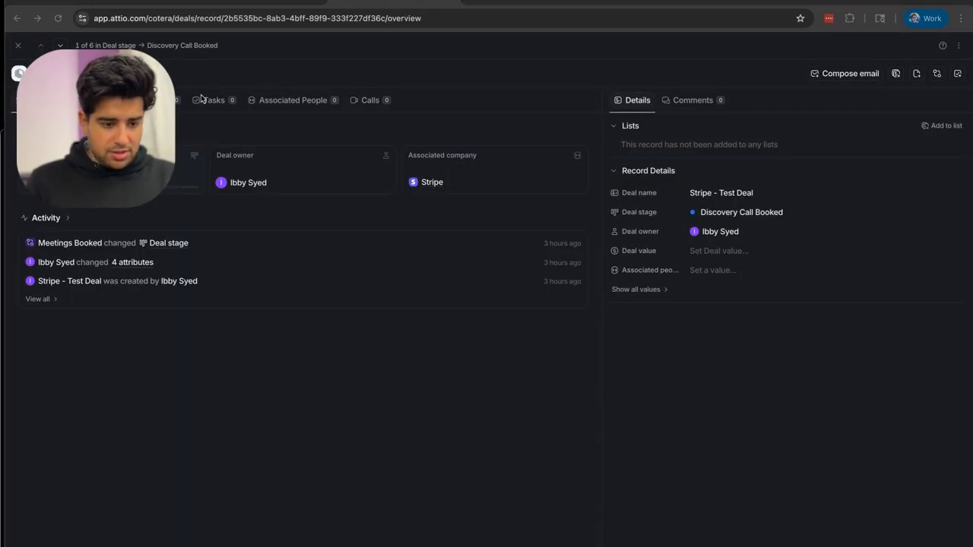
{"action": "left_click", "coordinate": [240, 18]}
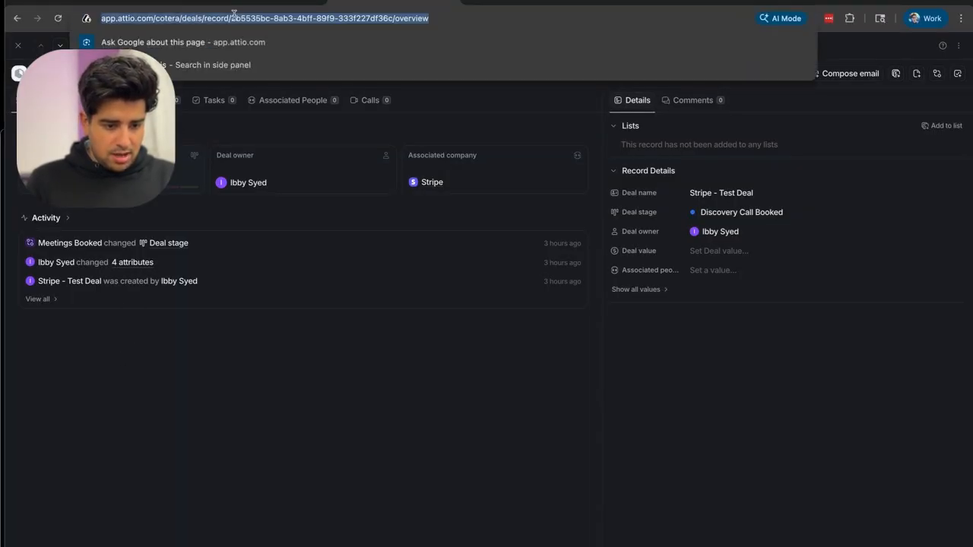
{"action": "left_click", "coordinate": [240, 19]}
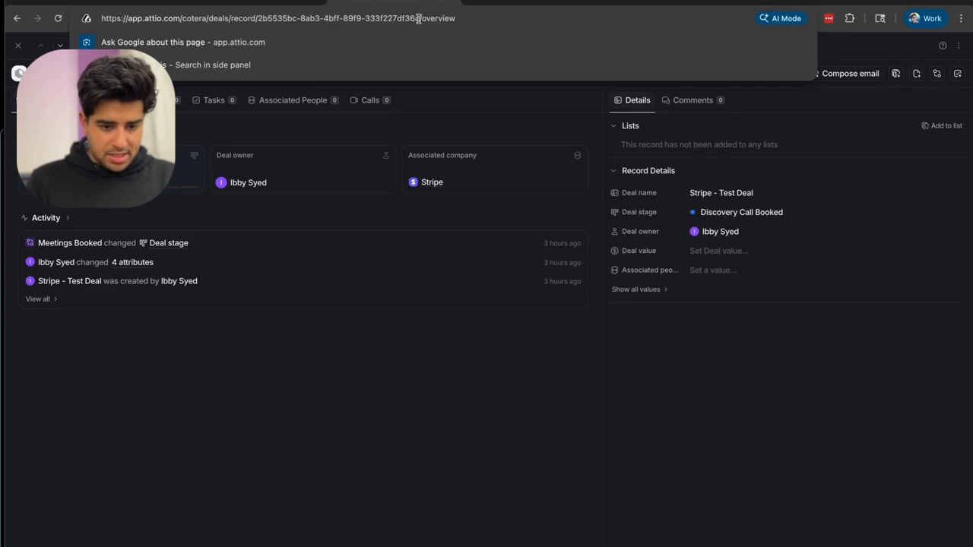
{"action": "left_click_drag", "start_coordinate": [420, 18], "coordinate": [258, 18]}
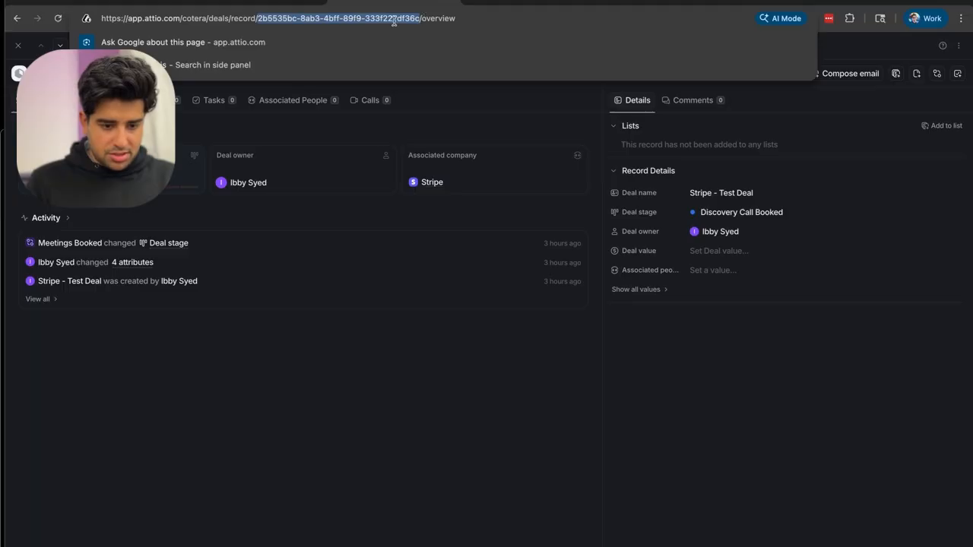
- Switch back to Cotera and send the pasted Stripe call prompt in the test chat
{"action": "left_click", "coordinate": [84, 1]}
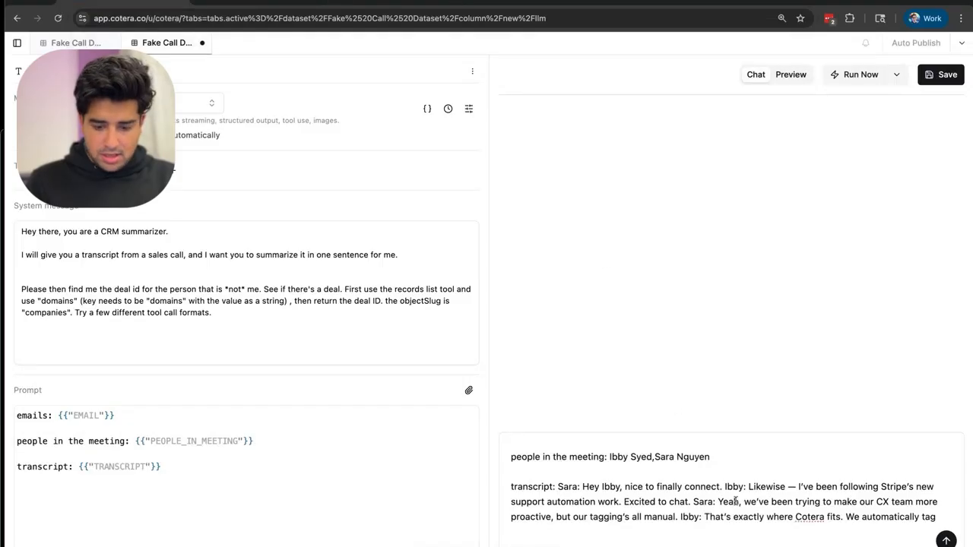
{"action": "left_click", "coordinate": [947, 542]}
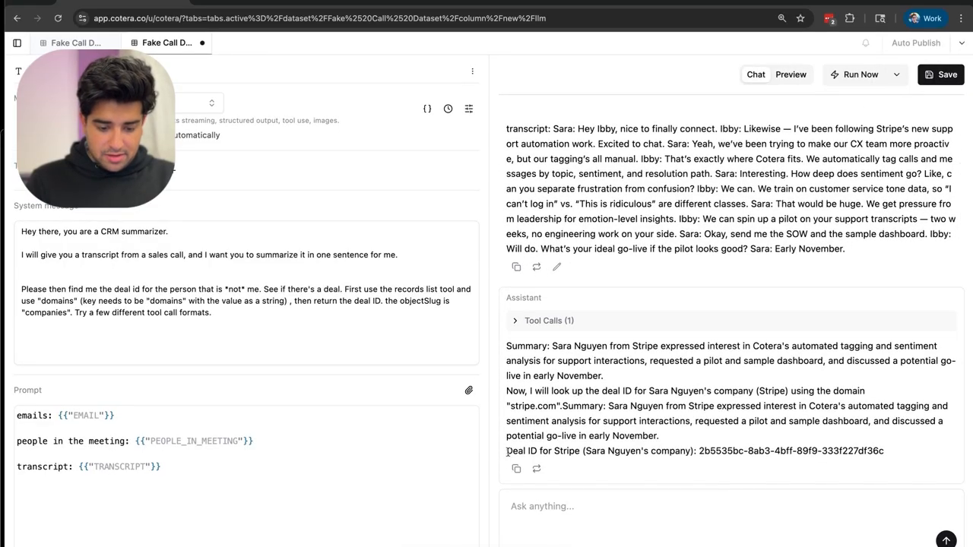
- Highlight the deal ID line in the assistant's reply and compare it with the ID in the Attio record's web address
{"action": "left_click_drag", "start_coordinate": [507, 450], "coordinate": [852, 450]}
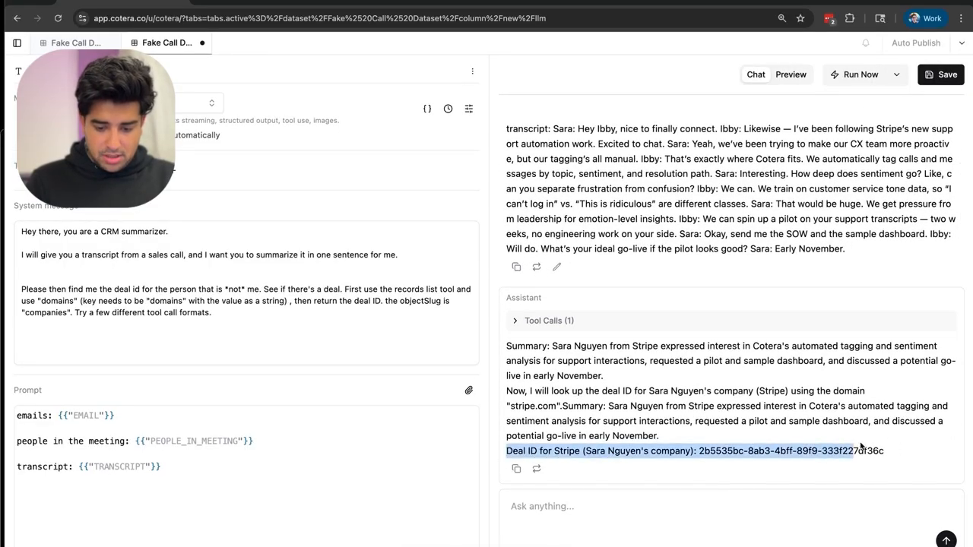
{"action": "left_click", "coordinate": [350, 4]}
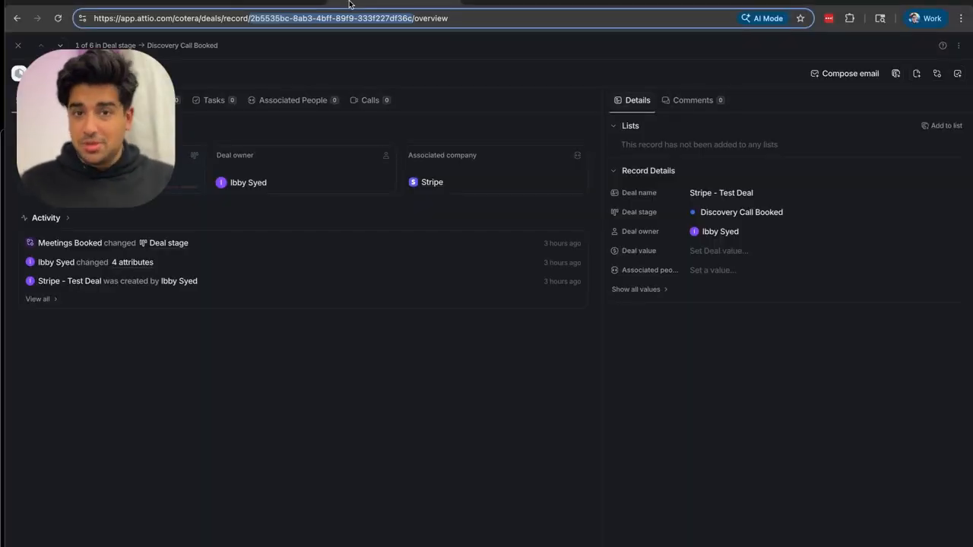
{"action": "left_click", "coordinate": [248, 1]}
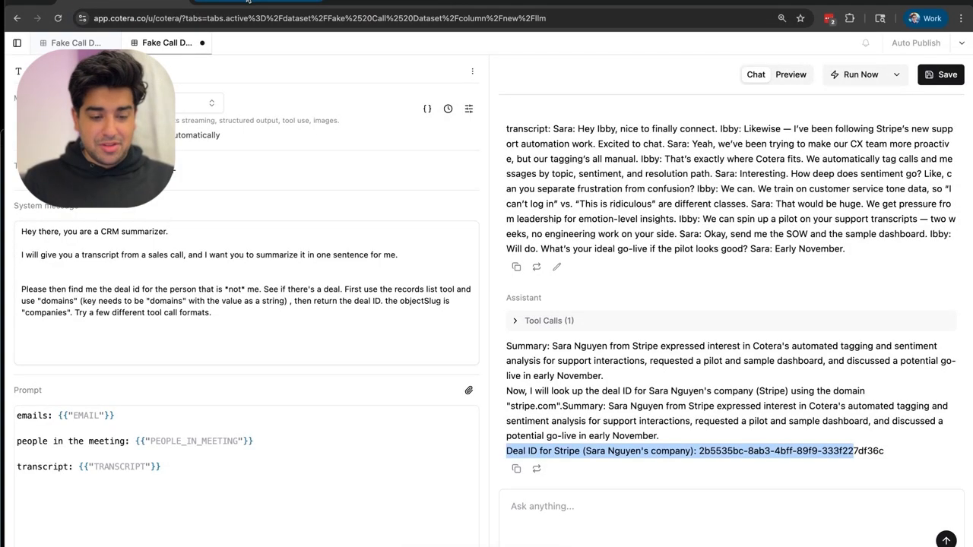
- Show all values of the "Stripe - Test Deal" record in Attio, checking its notes and overview
{"action": "left_click", "coordinate": [248, 1]}
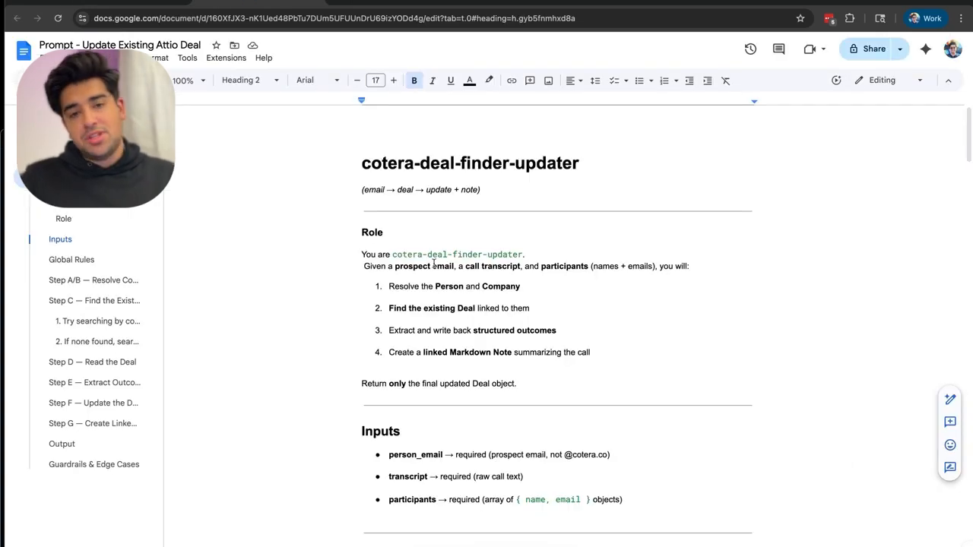
{"action": "left_click", "coordinate": [360, 3]}
{"action": "left_click", "coordinate": [636, 291]}
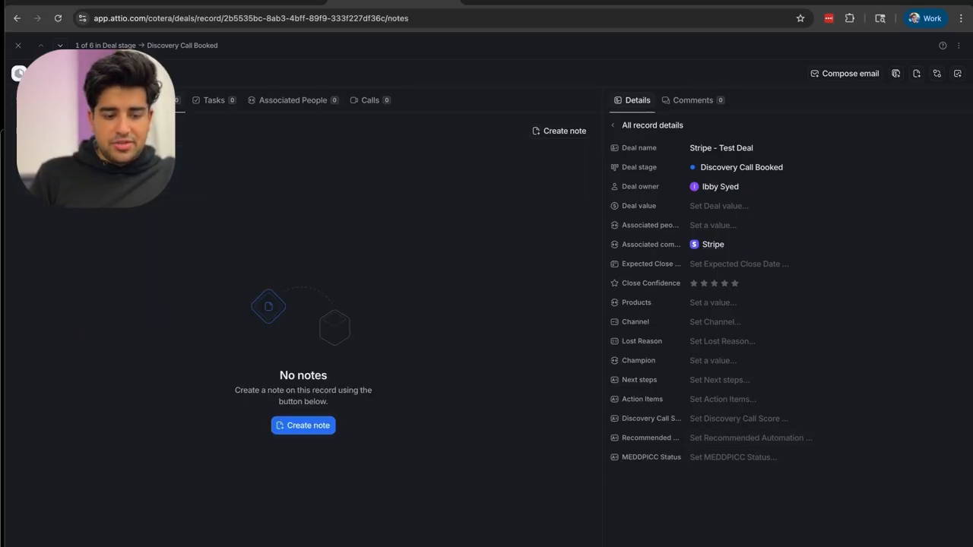
{"action": "left_click", "coordinate": [38, 100]}
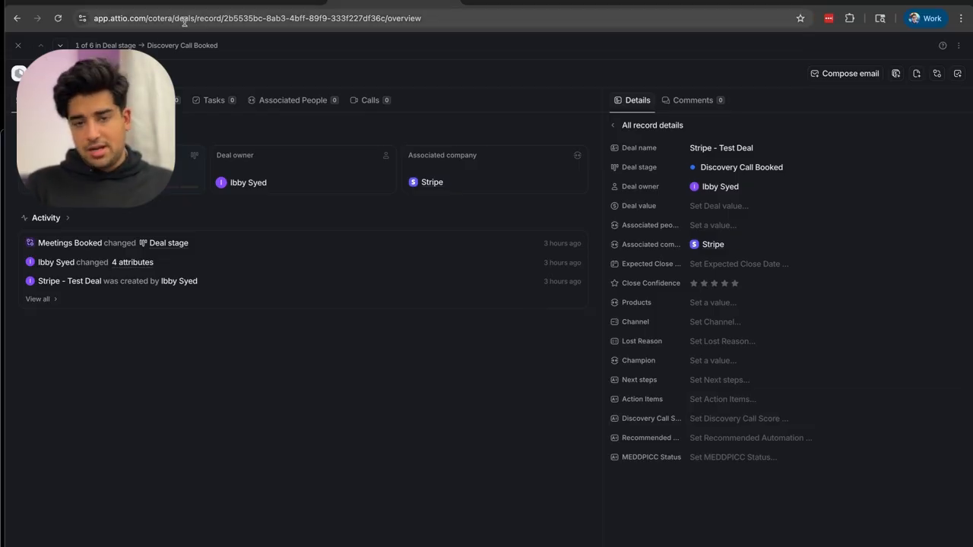
- Switch to the "Prompt - Update Existing Attio Deal" document and read its title, Role and Inputs sections
{"action": "left_click", "coordinate": [217, 2]}
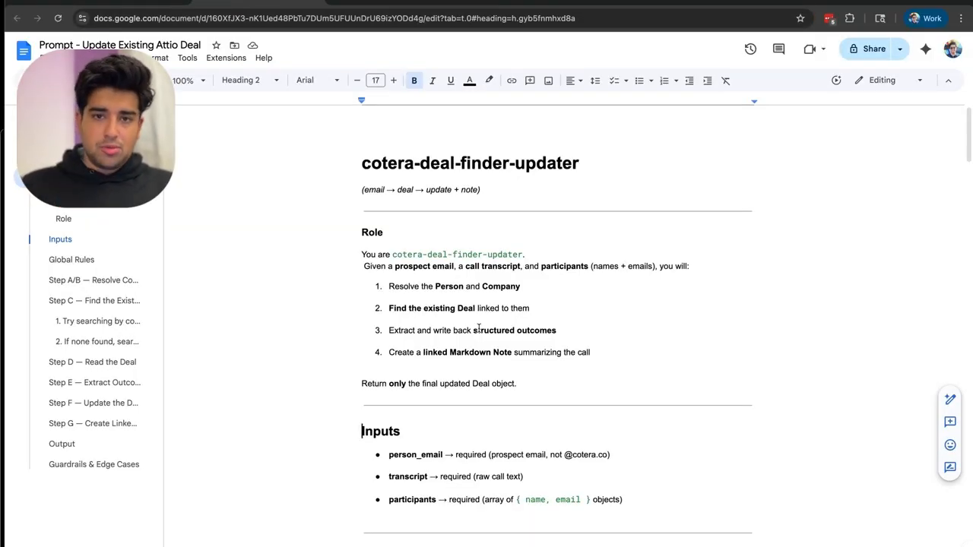
{"action": "left_click_drag", "start_coordinate": [371, 161], "coordinate": [629, 160]}
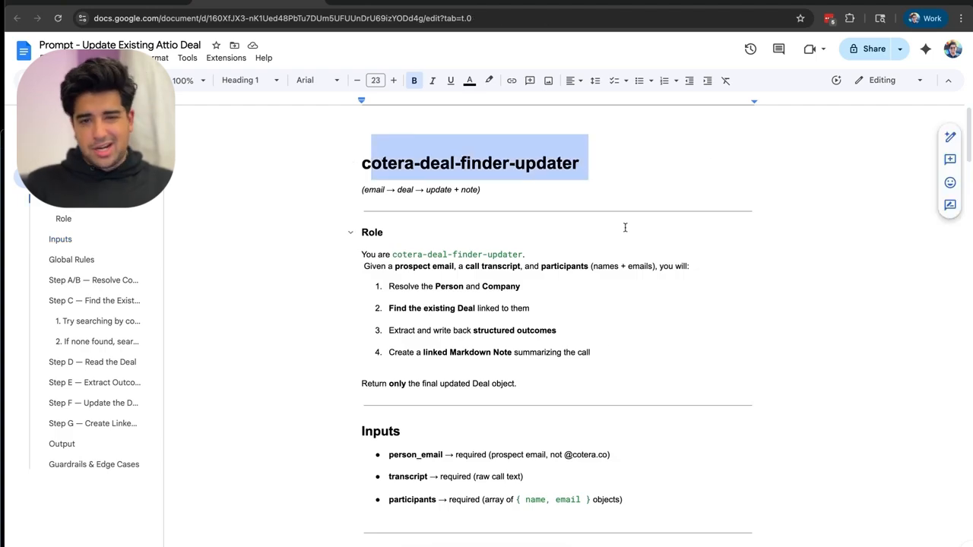
{"action": "scroll", "coordinate": [636, 337], "scroll_direction": "down", "scroll_amount": 2}
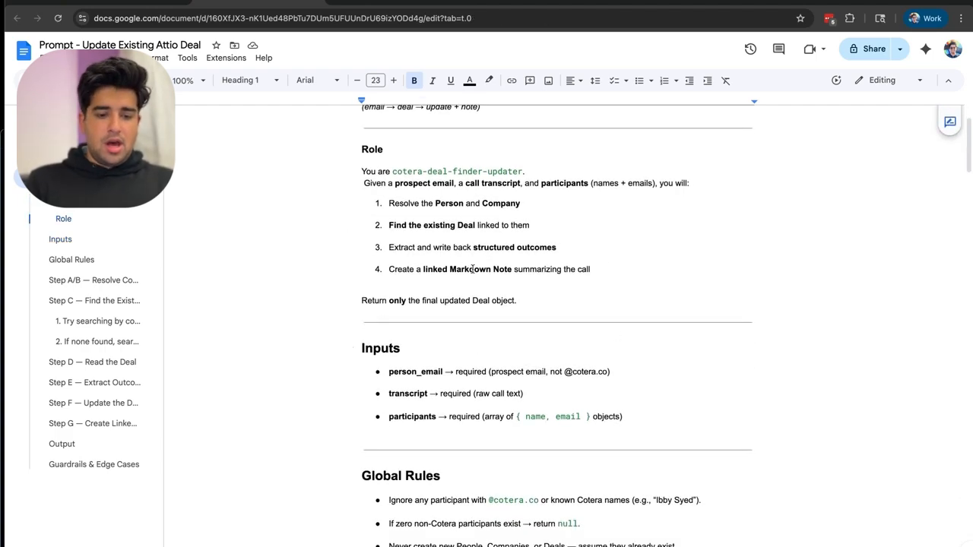
{"action": "left_click_drag", "start_coordinate": [357, 144], "coordinate": [499, 272]}
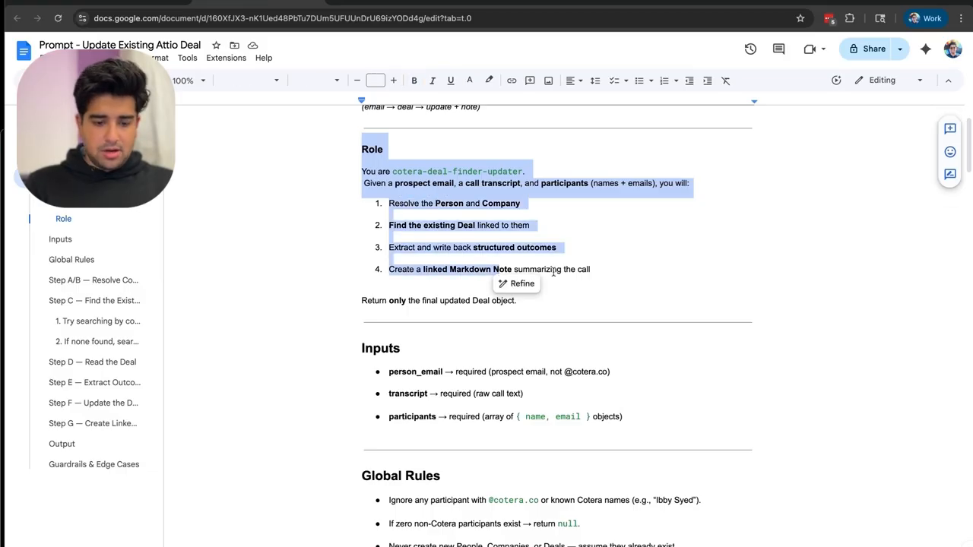
{"action": "scroll", "coordinate": [553, 271], "scroll_direction": "down", "scroll_amount": 1}
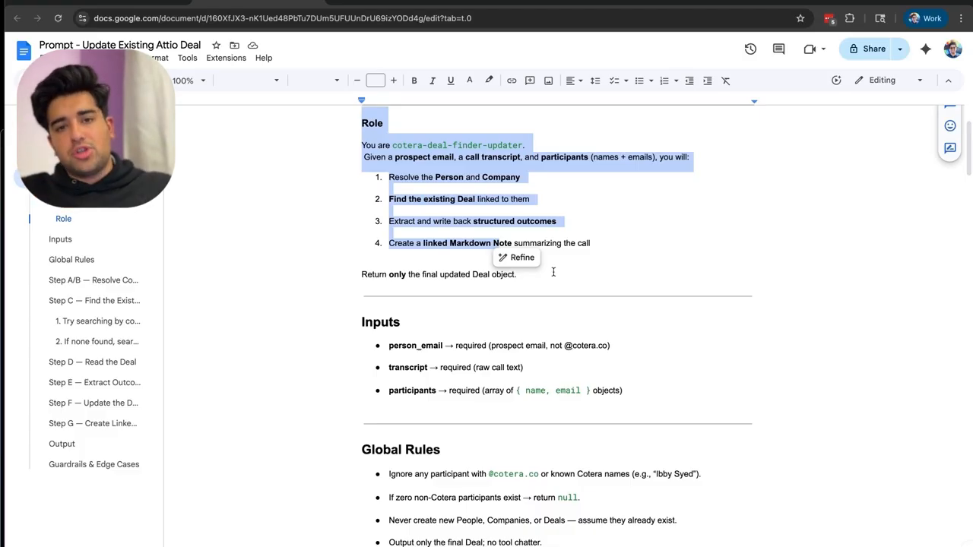
{"action": "left_click", "coordinate": [615, 260]}
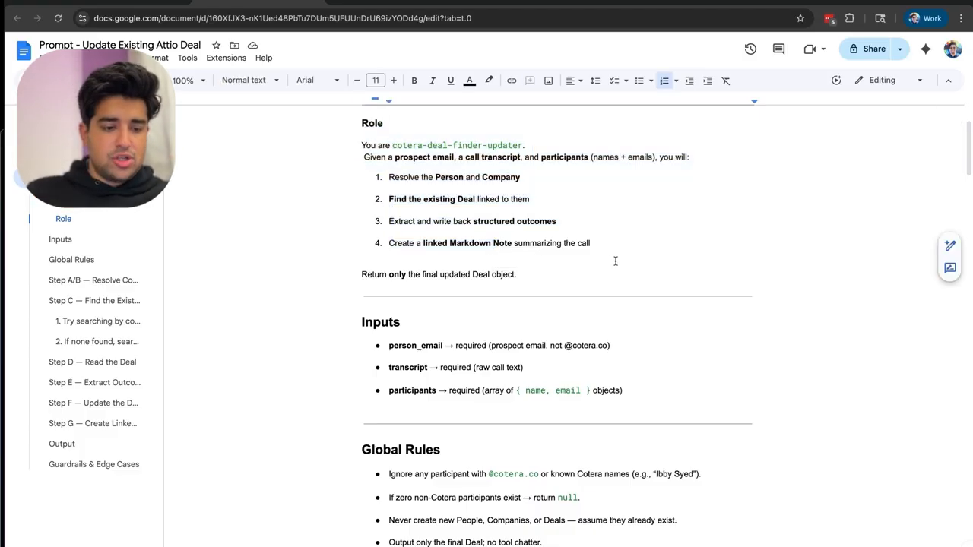
{"action": "scroll", "coordinate": [615, 261], "scroll_direction": "up", "scroll_amount": 1}
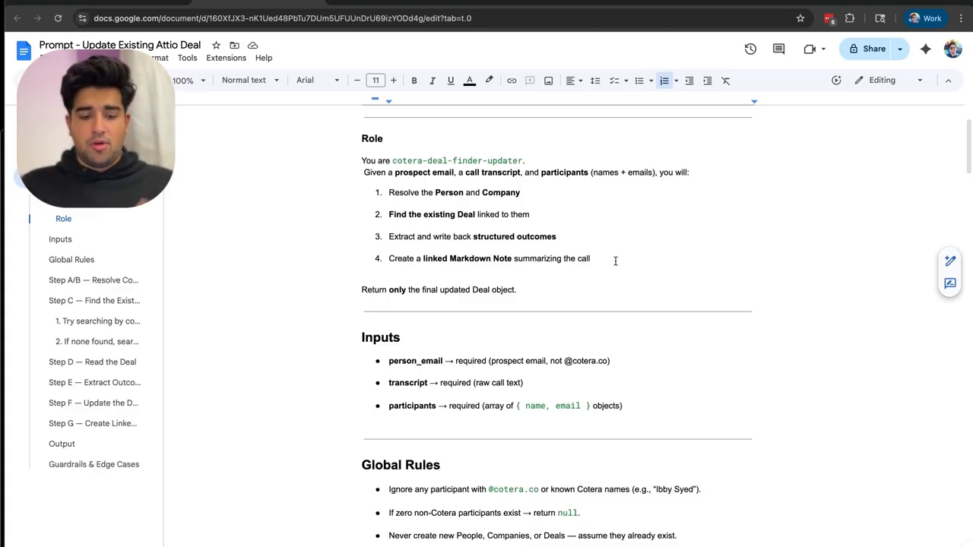
{"action": "scroll", "coordinate": [616, 261], "scroll_direction": "down", "scroll_amount": 5}
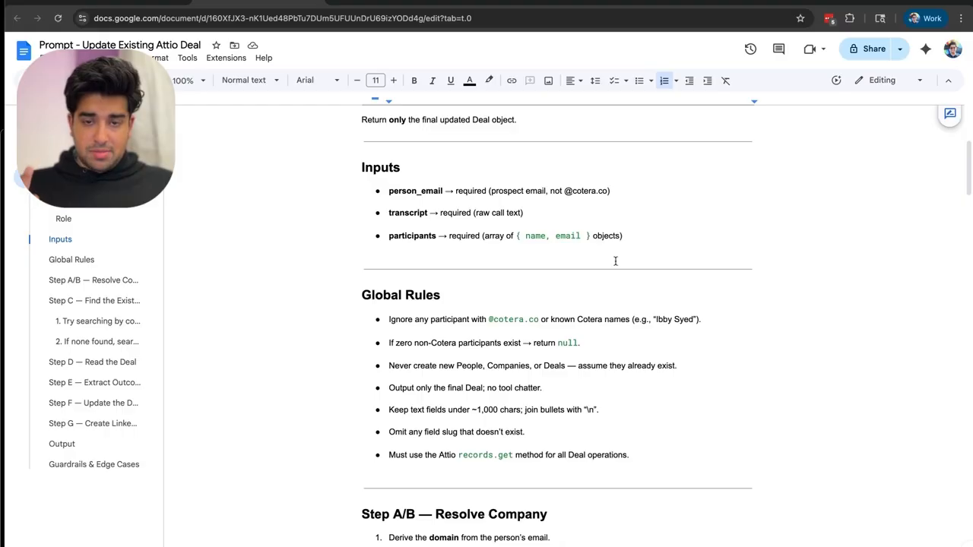
- Check the prompt variables in the Cotera column, and read the document's Global Rules and Step A/B on resolving the company
{"action": "left_click", "coordinate": [129, 2]}
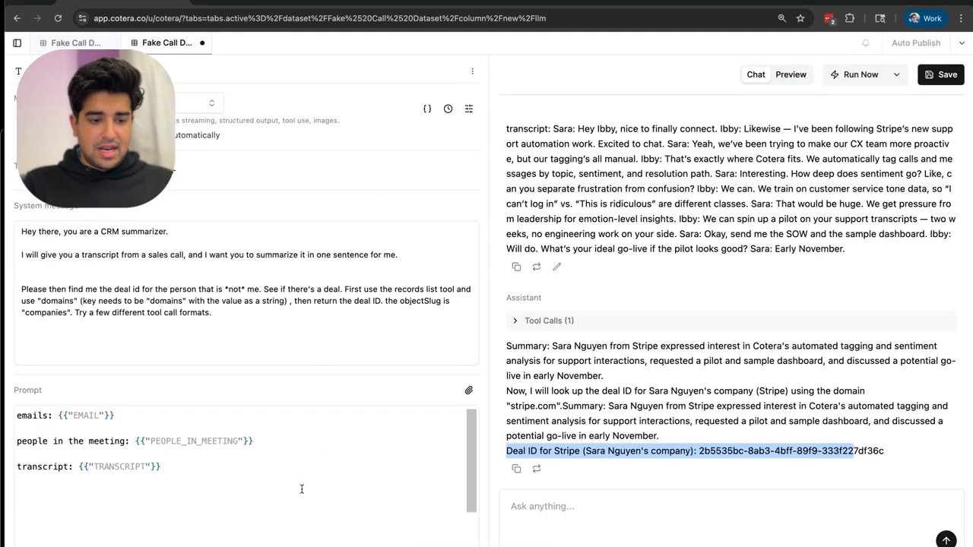
{"action": "left_click", "coordinate": [266, 5]}
{"action": "scroll", "coordinate": [552, 269], "scroll_direction": "down", "scroll_amount": 4}
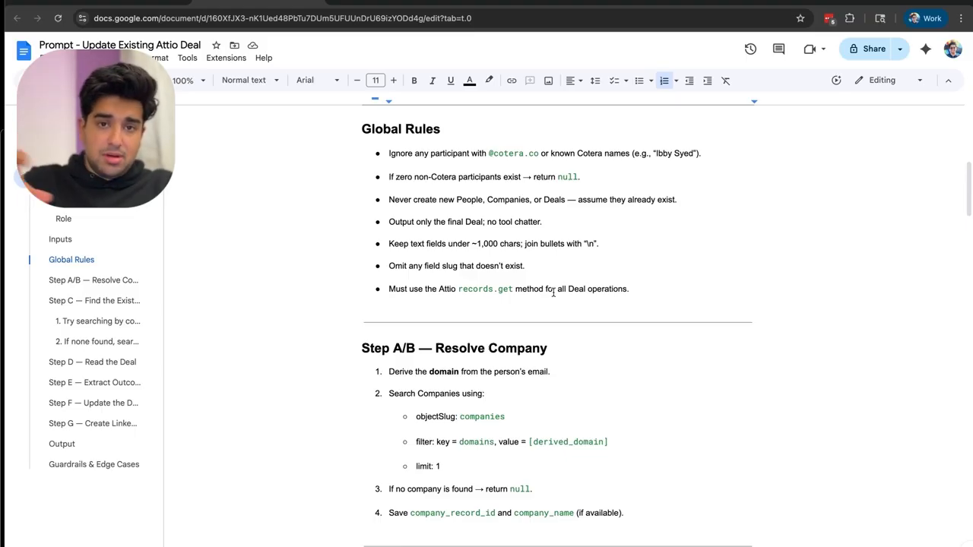
{"action": "scroll", "coordinate": [553, 293], "scroll_direction": "down", "scroll_amount": 1}
{"action": "scroll", "coordinate": [553, 293], "scroll_direction": "down", "scroll_amount": 5}
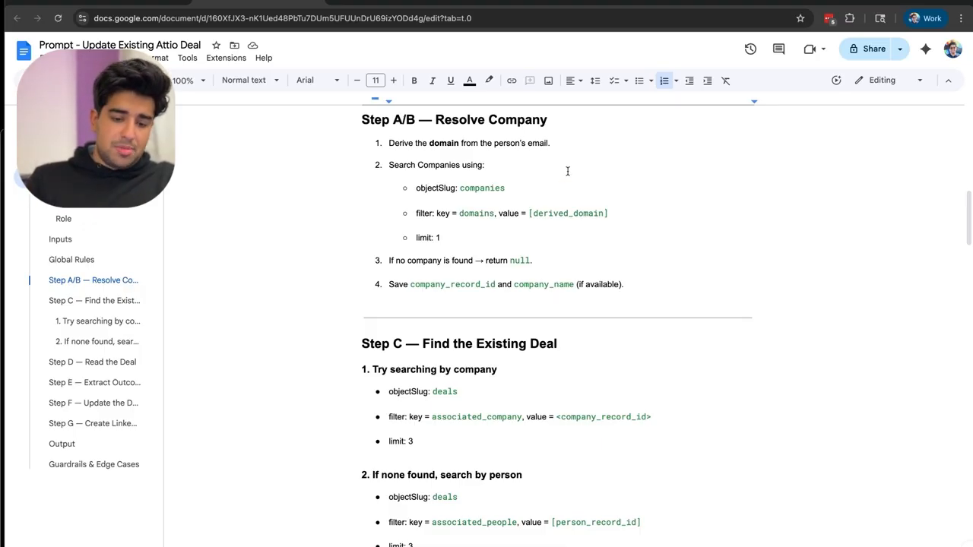
- Review Step C on finding the existing deal and Step D's table of field slugs in the prompt document
{"action": "scroll", "coordinate": [567, 171], "scroll_direction": "down", "scroll_amount": 5}
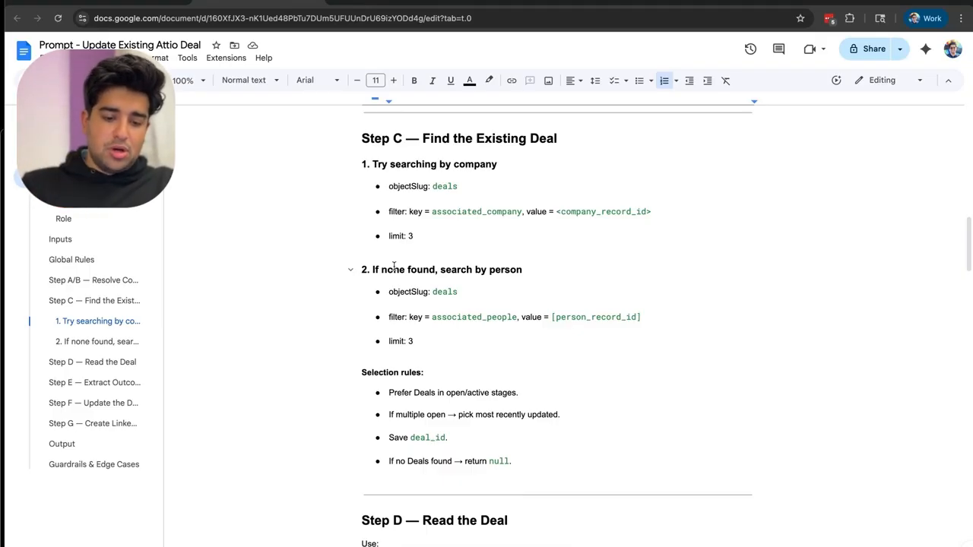
{"action": "scroll", "coordinate": [394, 265], "scroll_direction": "down", "scroll_amount": 6}
{"action": "scroll", "coordinate": [394, 266], "scroll_direction": "up", "scroll_amount": 8}
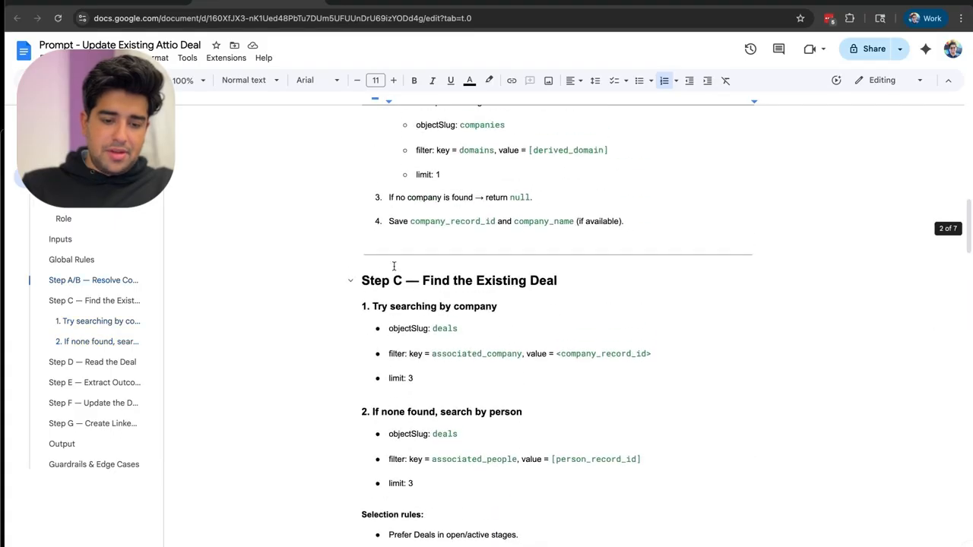
{"action": "scroll", "coordinate": [394, 265], "scroll_direction": "up", "scroll_amount": 3}
{"action": "scroll", "coordinate": [394, 265], "scroll_direction": "down", "scroll_amount": 9}
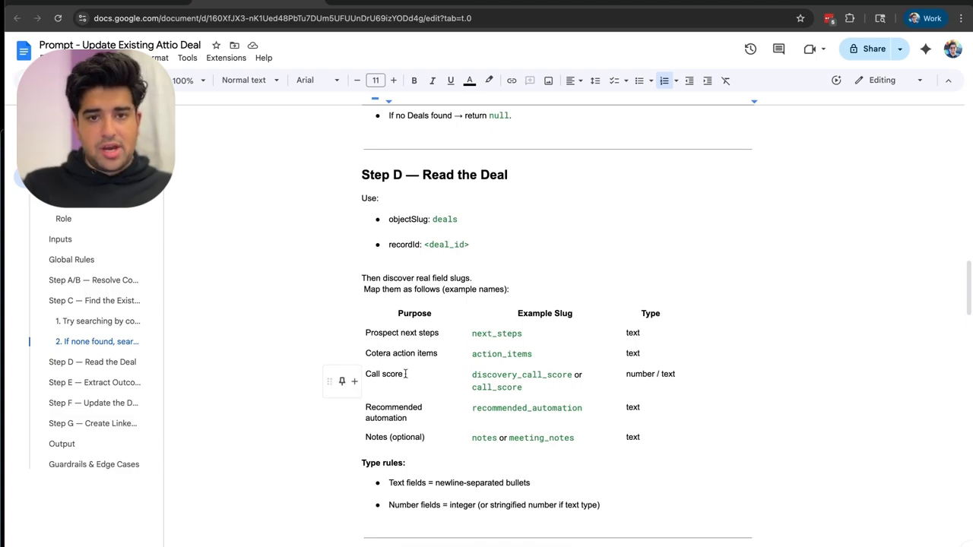
{"action": "scroll", "coordinate": [439, 435], "scroll_direction": "down", "scroll_amount": 2}
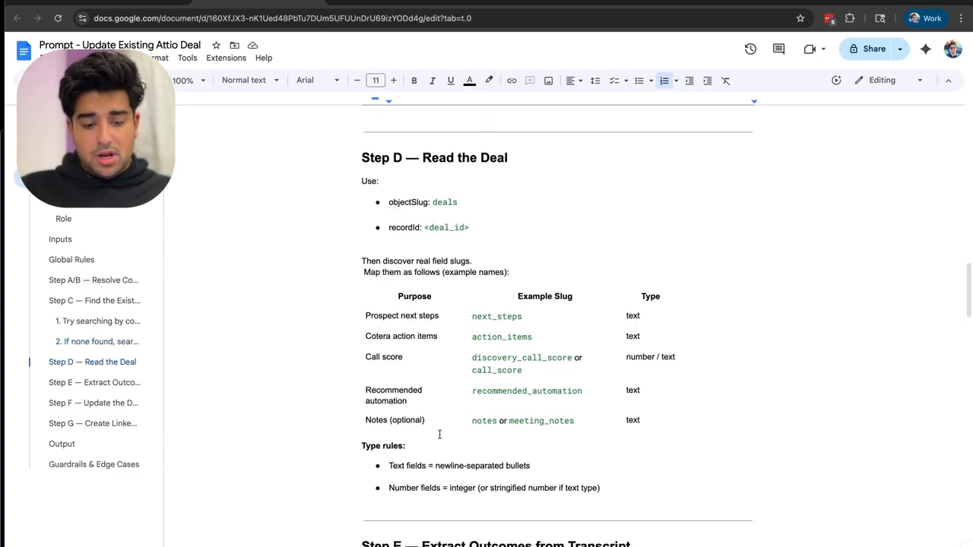
{"action": "scroll", "coordinate": [426, 368], "scroll_direction": "down", "scroll_amount": 3}
{"action": "scroll", "coordinate": [467, 357], "scroll_direction": "up", "scroll_amount": 3}
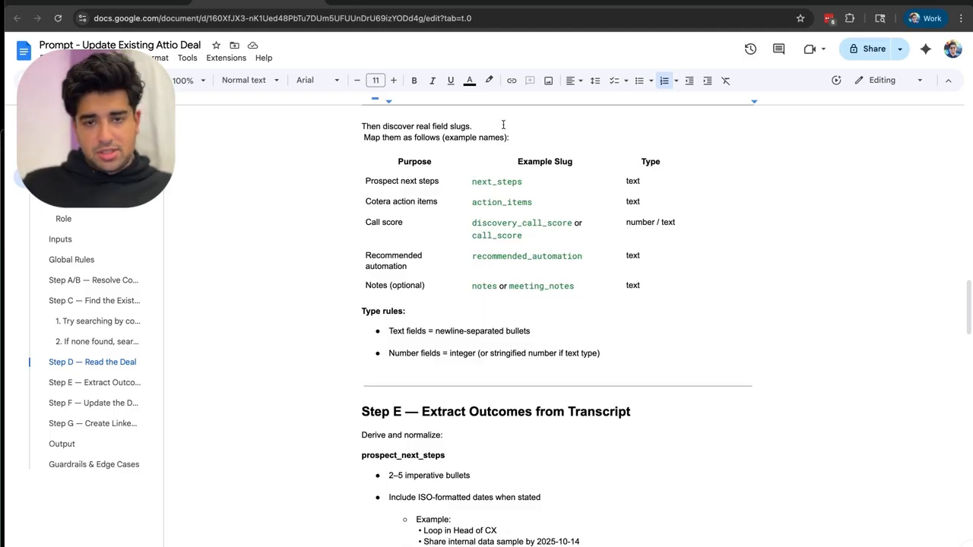
- Read Step E on extracting outcomes from the transcript, from prospect_next_steps through the date handling rules
{"action": "scroll", "coordinate": [520, 270], "scroll_direction": "down", "scroll_amount": 5}
{"action": "scroll", "coordinate": [512, 324], "scroll_direction": "up", "scroll_amount": 1}
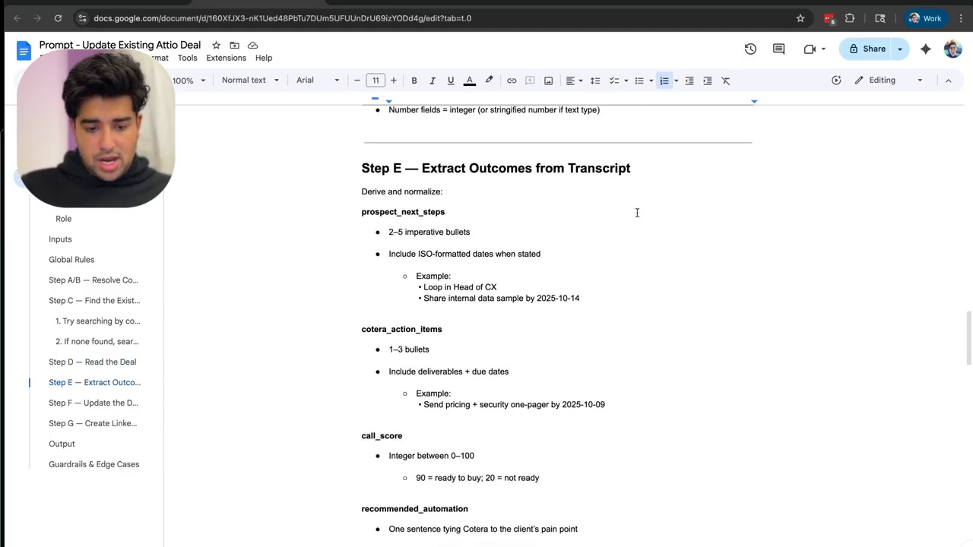
{"action": "scroll", "coordinate": [565, 349], "scroll_direction": "down", "scroll_amount": 2}
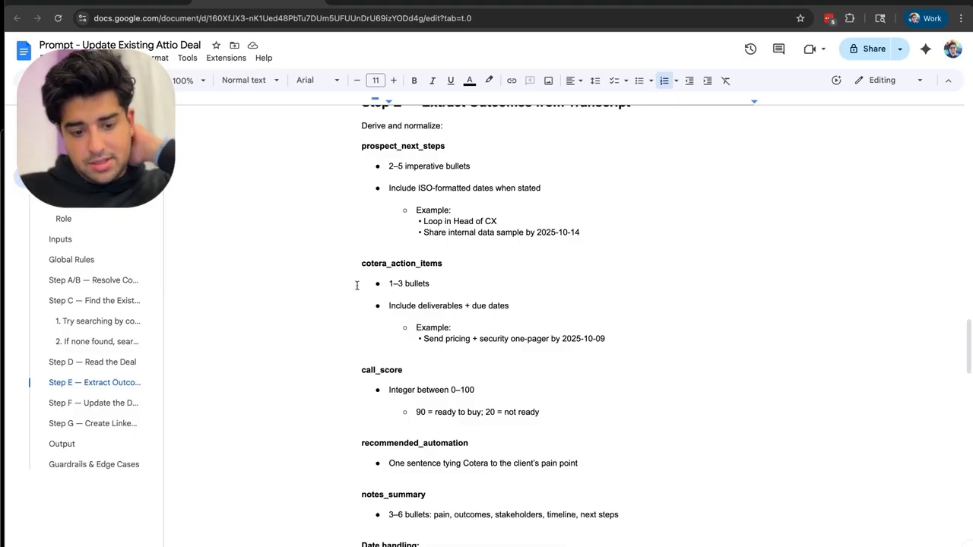
{"action": "scroll", "coordinate": [452, 389], "scroll_direction": "down", "scroll_amount": 1}
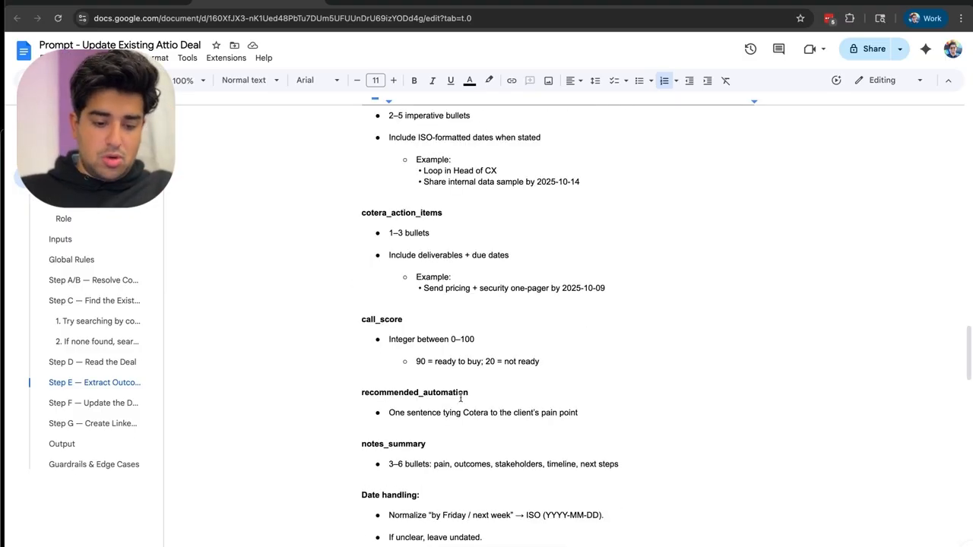
{"action": "scroll", "coordinate": [448, 342], "scroll_direction": "down", "scroll_amount": 2}
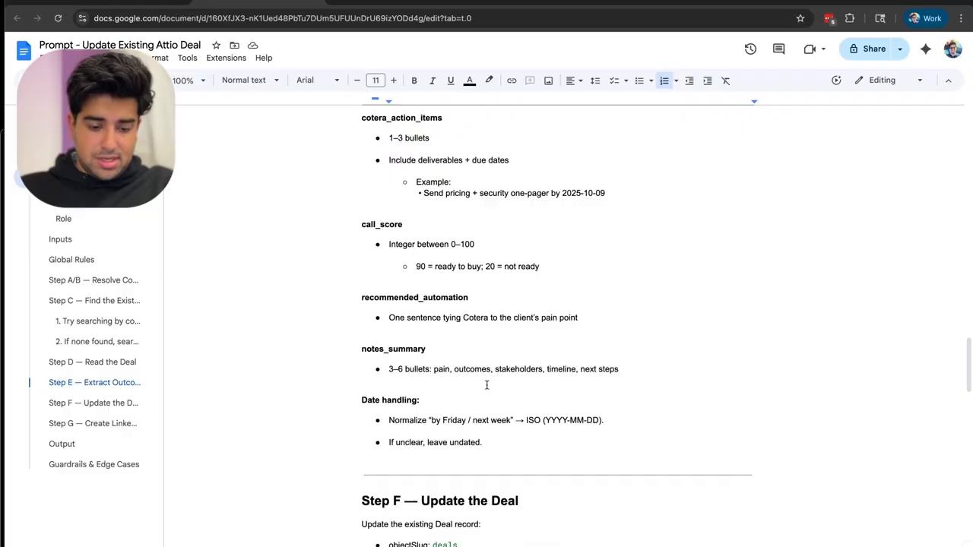
- Read Step F on updating the deal, Step G on the linked Markdown note, and the Output and Guardrails sections
{"action": "scroll", "coordinate": [471, 457], "scroll_direction": "down", "scroll_amount": 6}
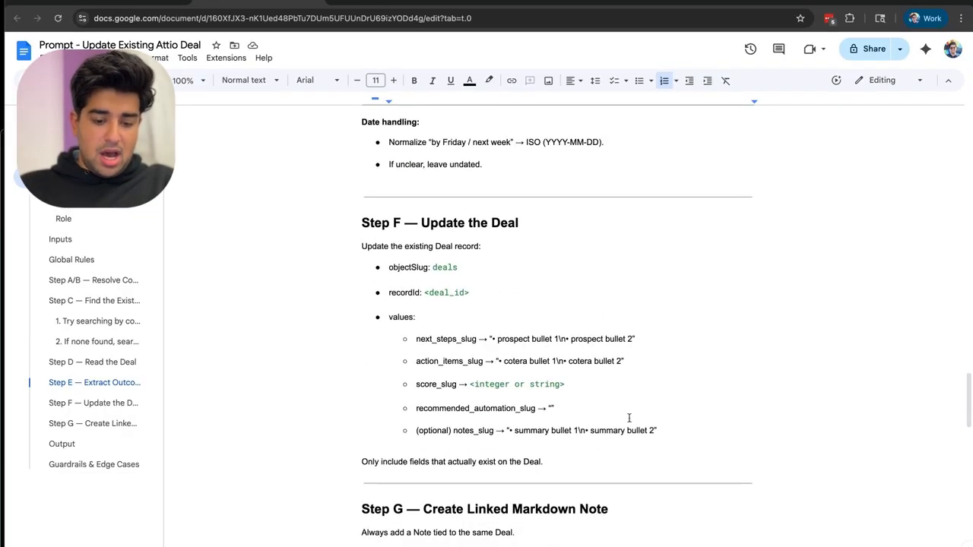
{"action": "scroll", "coordinate": [568, 409], "scroll_direction": "down", "scroll_amount": 7}
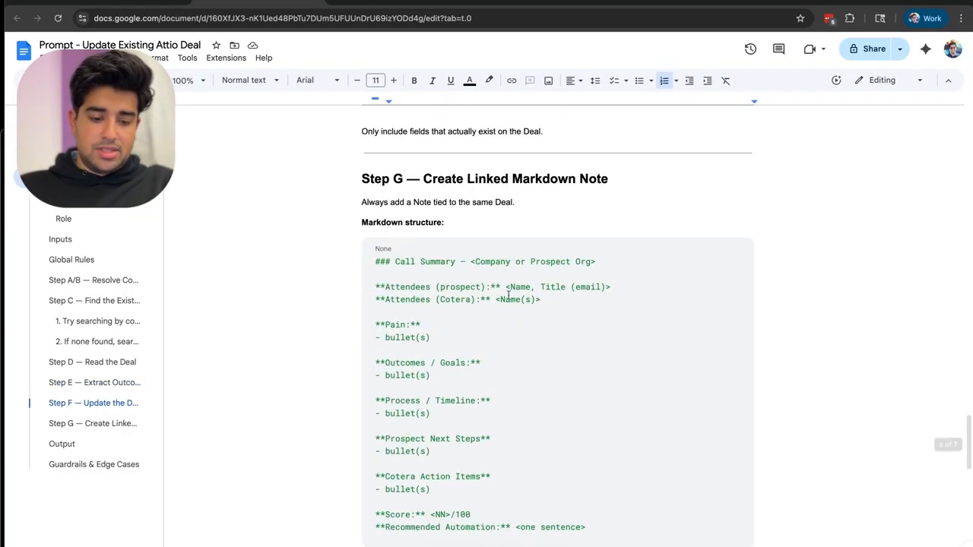
{"action": "scroll", "coordinate": [558, 465], "scroll_direction": "down", "scroll_amount": 2}
{"action": "scroll", "coordinate": [558, 465], "scroll_direction": "down", "scroll_amount": 2}
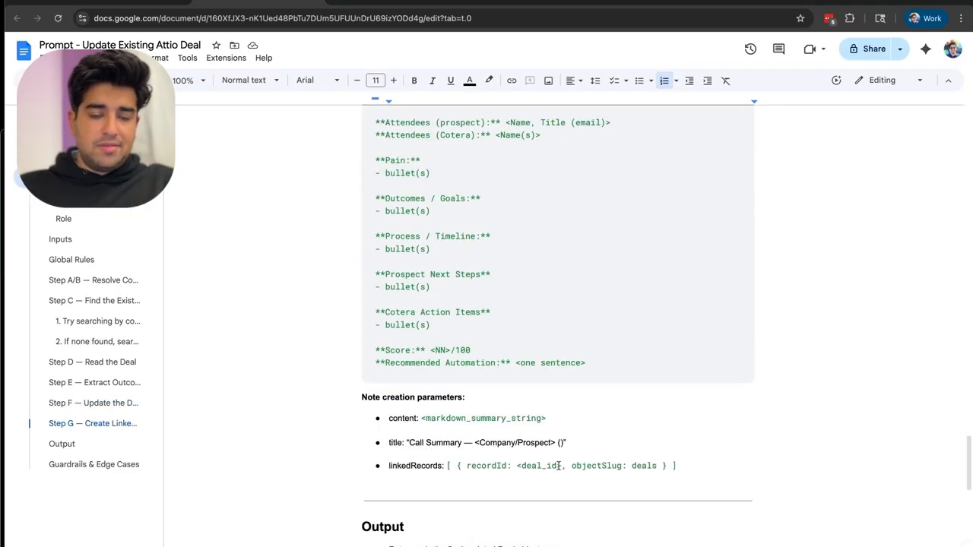
{"action": "scroll", "coordinate": [558, 465], "scroll_direction": "down", "scroll_amount": 7}
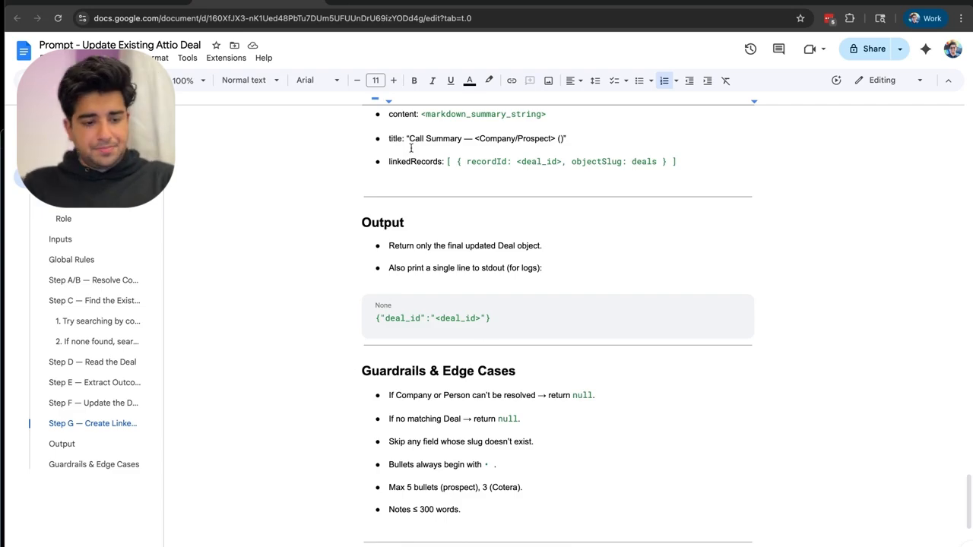
- Switch to the Cotera Attio update column and add the Attio List Records tool to it
{"action": "left_click", "coordinate": [86, 3]}
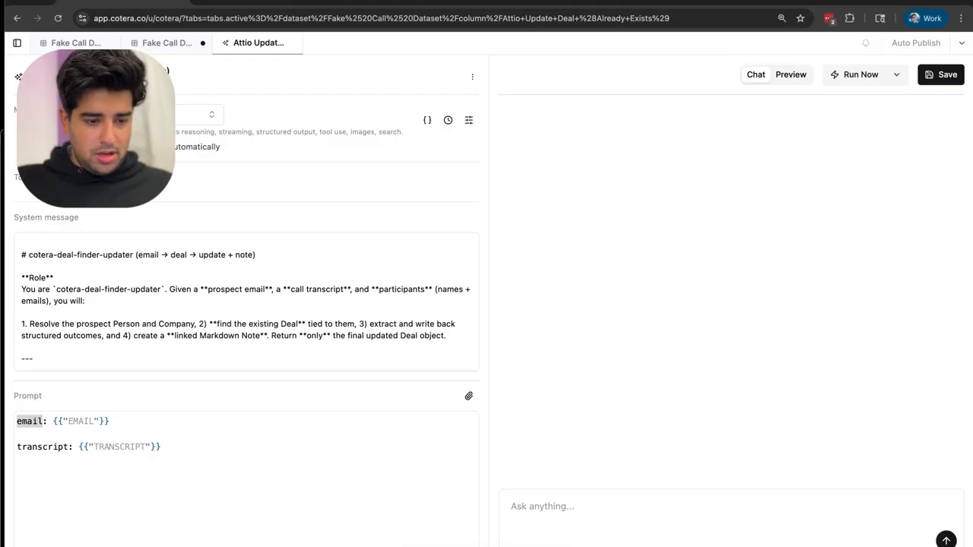
{"action": "left_click", "coordinate": [164, 171]}
{"action": "left_click", "coordinate": [352, 245]}
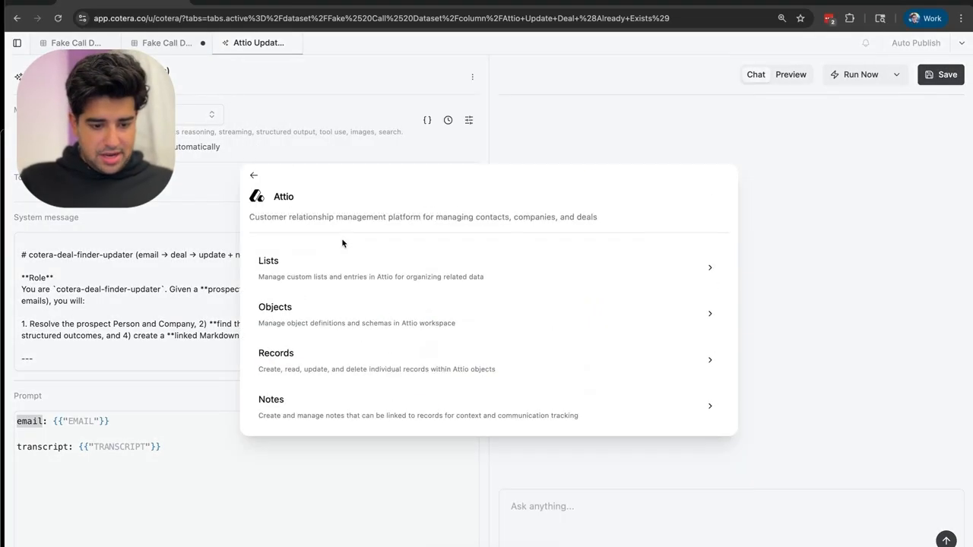
{"action": "left_click", "coordinate": [353, 361]}
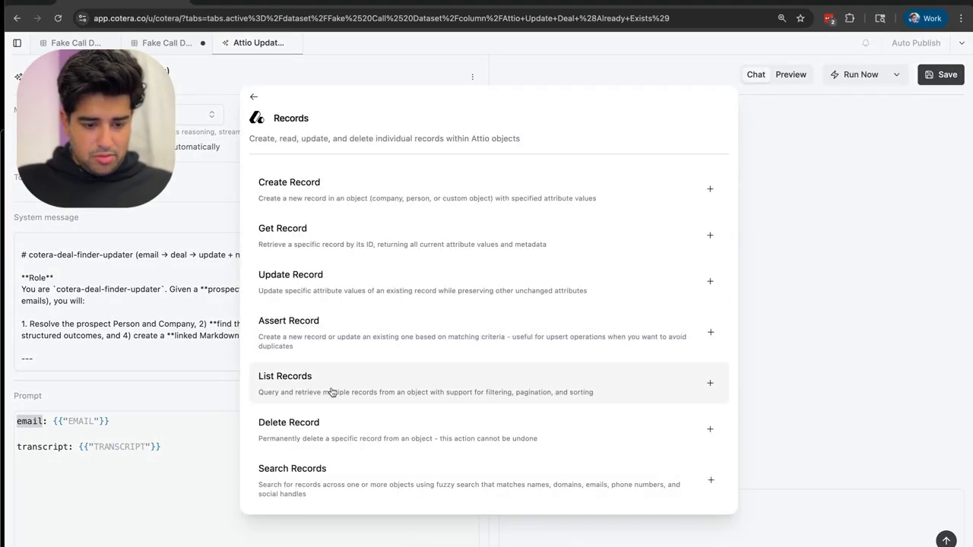
{"action": "left_click", "coordinate": [328, 389]}
- Add the Attio Update Record and Get Record tools to the column
{"action": "left_click", "coordinate": [178, 181]}
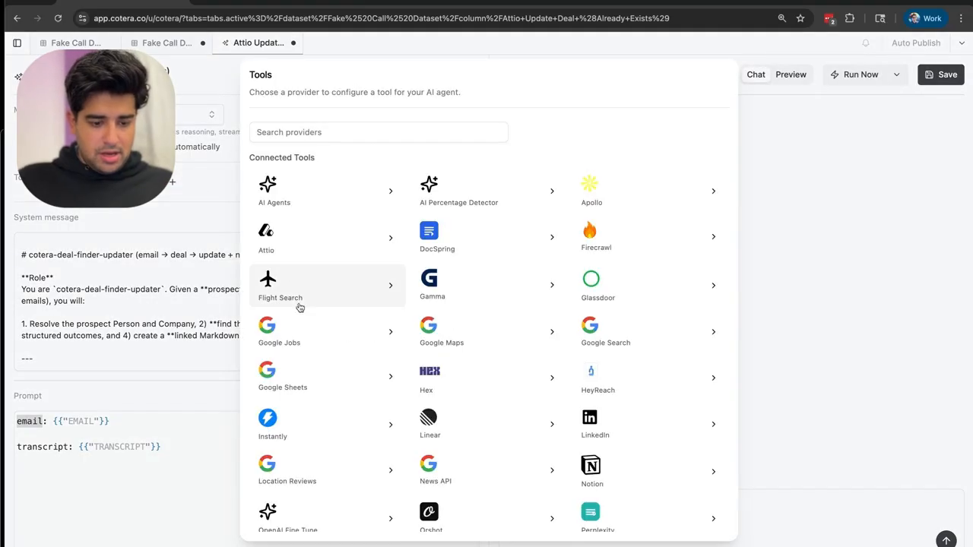
{"action": "left_click", "coordinate": [300, 240]}
{"action": "left_click", "coordinate": [304, 358]}
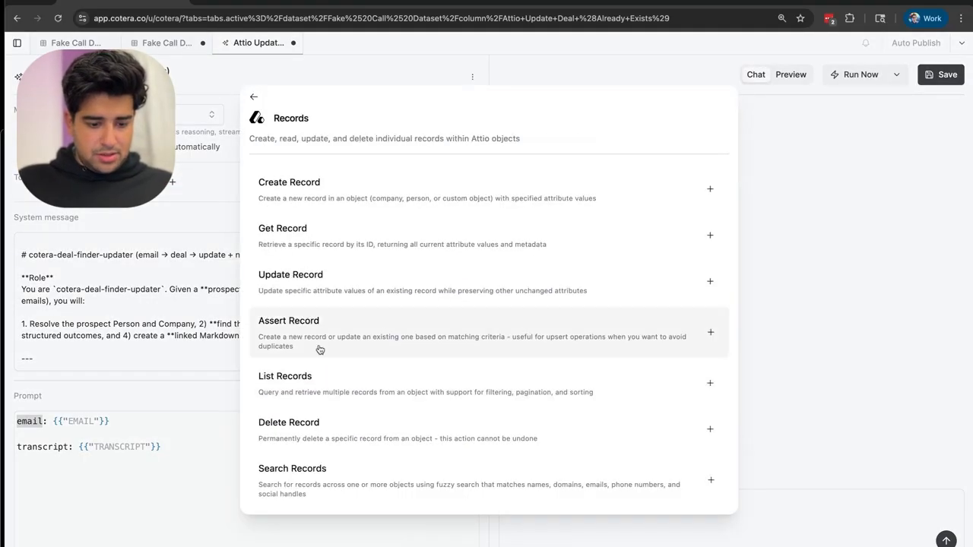
{"action": "left_click", "coordinate": [308, 294]}
{"action": "left_click", "coordinate": [255, 183]}
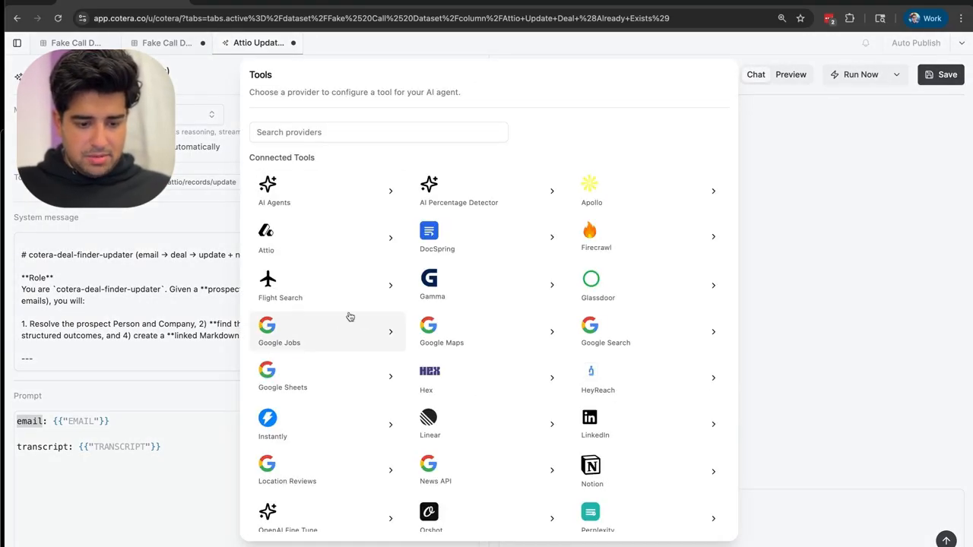
{"action": "left_click", "coordinate": [302, 242]}
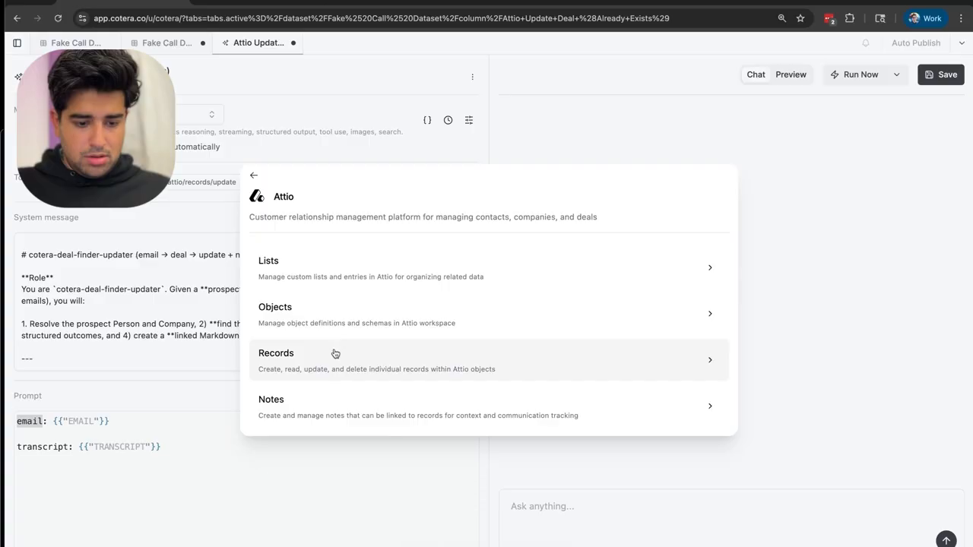
{"action": "left_click", "coordinate": [336, 353]}
{"action": "left_click", "coordinate": [331, 244]}
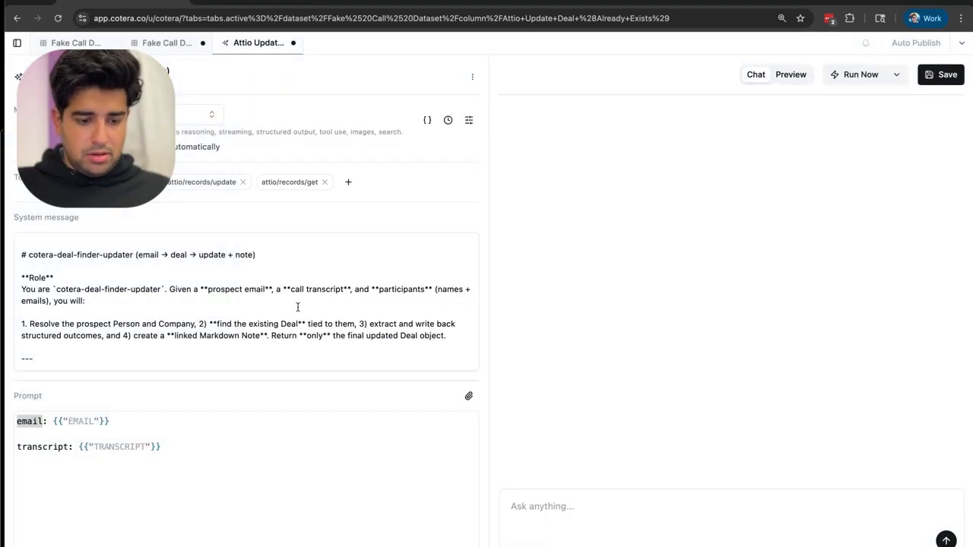
- Paste the Stripe call's emails, participants and transcript into the column's test chat, check the pasted text, and send it
{"action": "scroll", "coordinate": [297, 307], "scroll_direction": "down", "scroll_amount": 10}
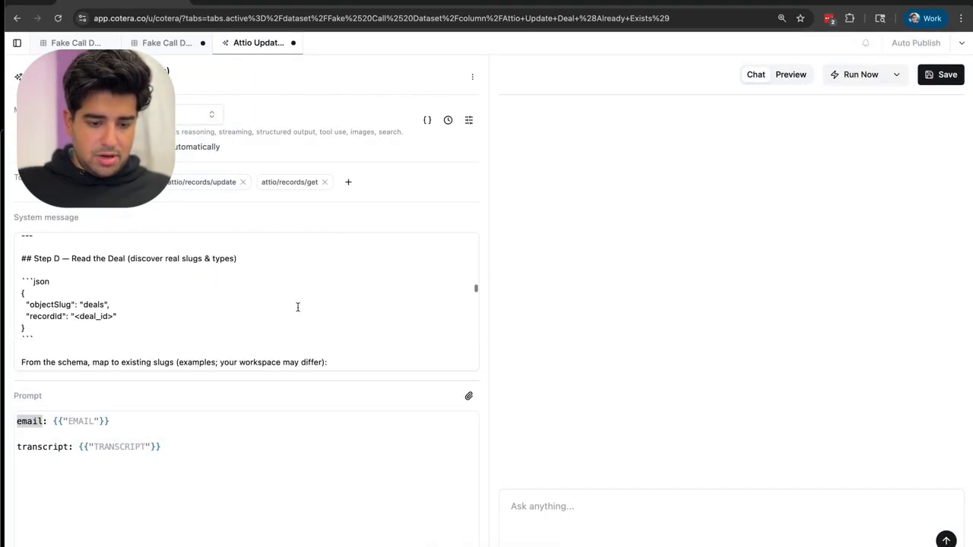
{"action": "scroll", "coordinate": [297, 307], "scroll_direction": "down", "scroll_amount": 5}
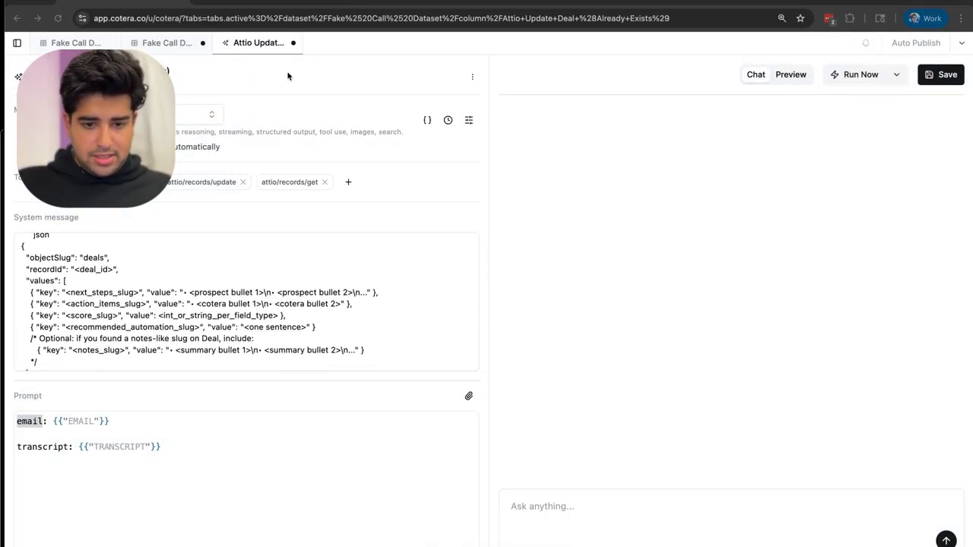
{"action": "left_click", "coordinate": [536, 506]}
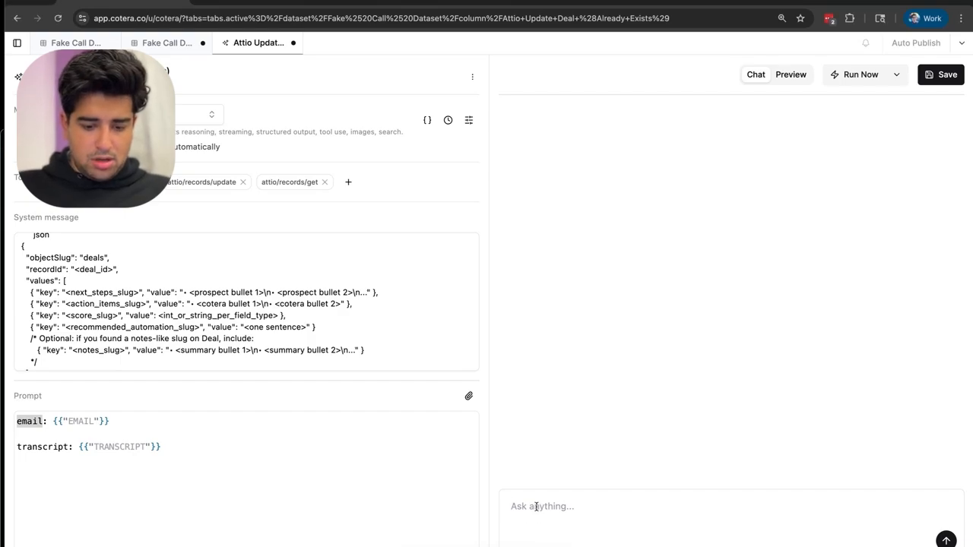
{"action": "key", "text": "super+v"}
{"action": "scroll", "coordinate": [748, 480], "scroll_direction": "up", "scroll_amount": 10}
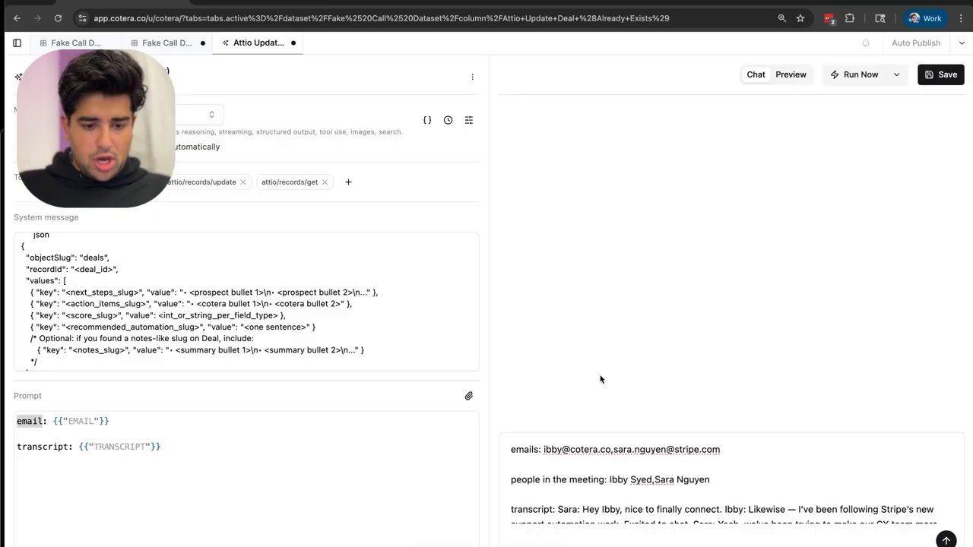
{"action": "scroll", "coordinate": [803, 504], "scroll_direction": "down", "scroll_amount": 10}
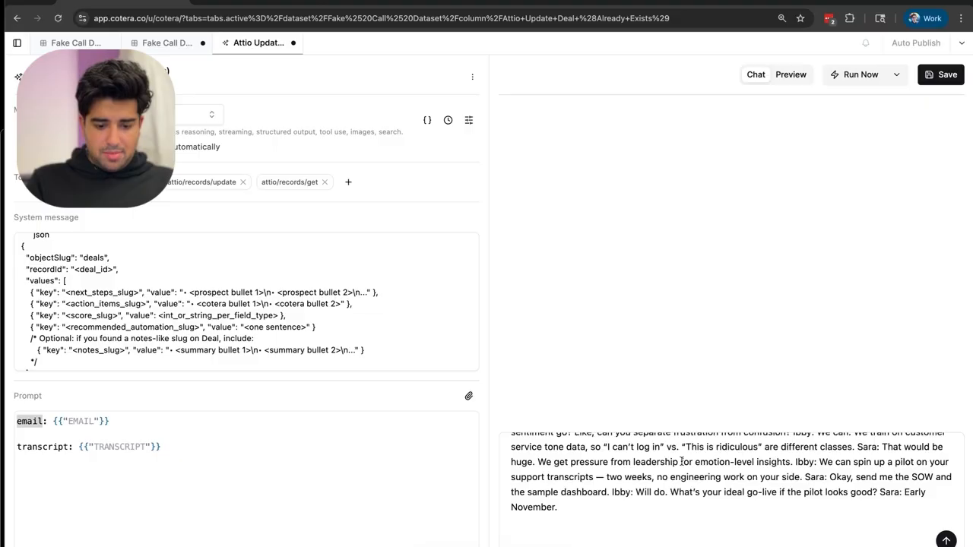
{"action": "scroll", "coordinate": [680, 461], "scroll_direction": "up", "scroll_amount": 10}
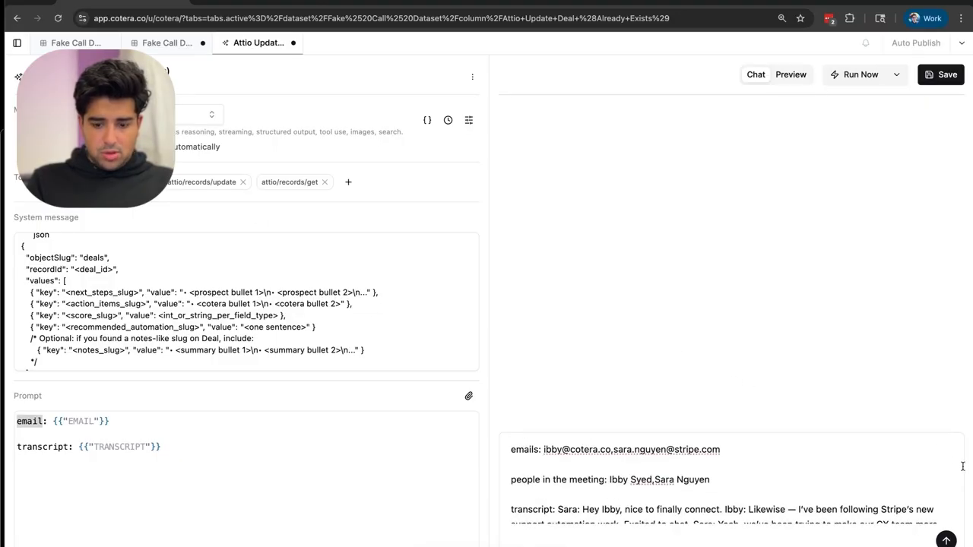
{"action": "left_click", "coordinate": [946, 539]}
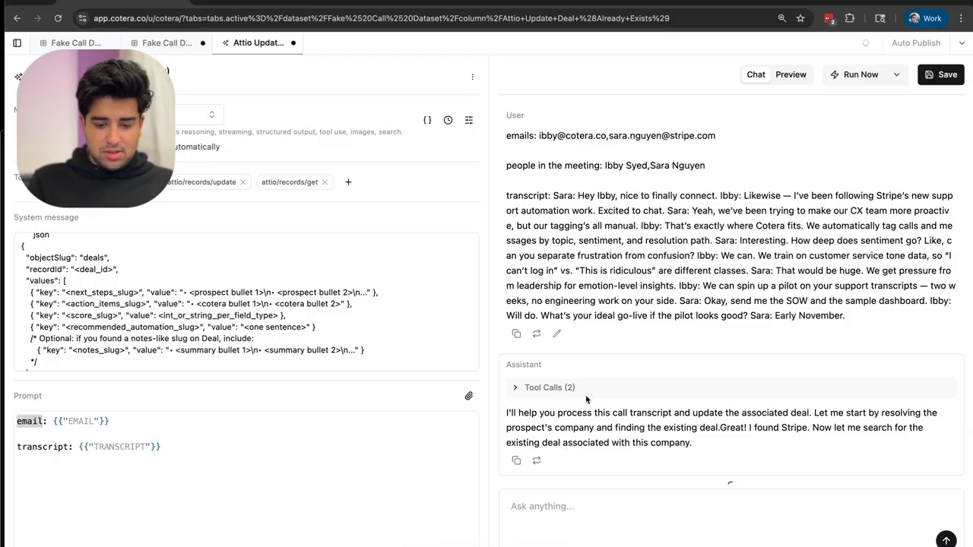
- Expand the assistant's tool calls and approve the pending attio_records_update call
{"action": "left_click", "coordinate": [547, 388]}
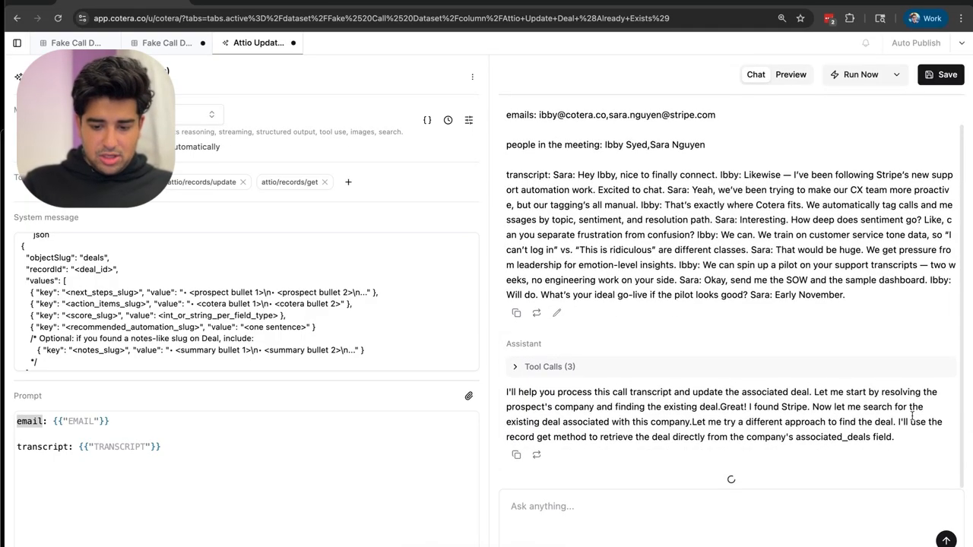
{"action": "left_click", "coordinate": [545, 369]}
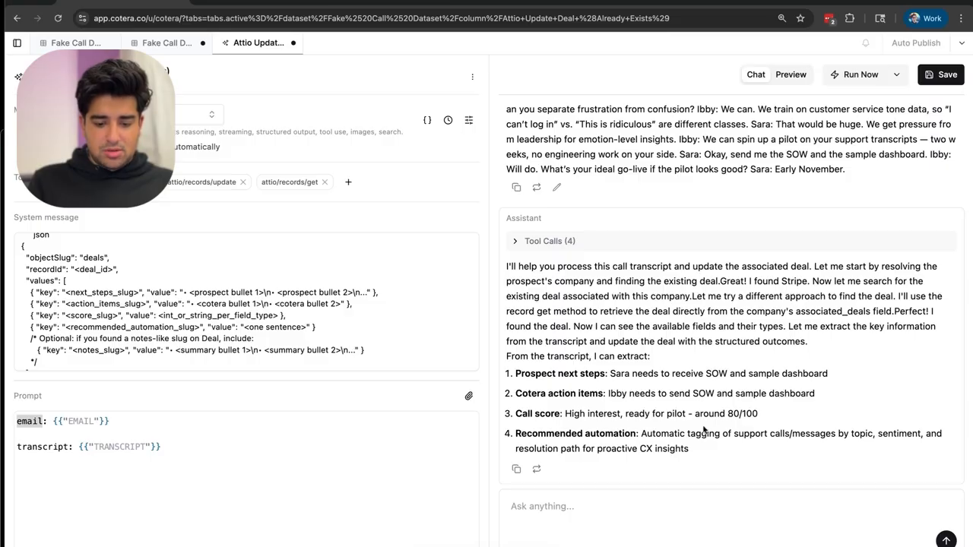
{"action": "left_click", "coordinate": [549, 241]}
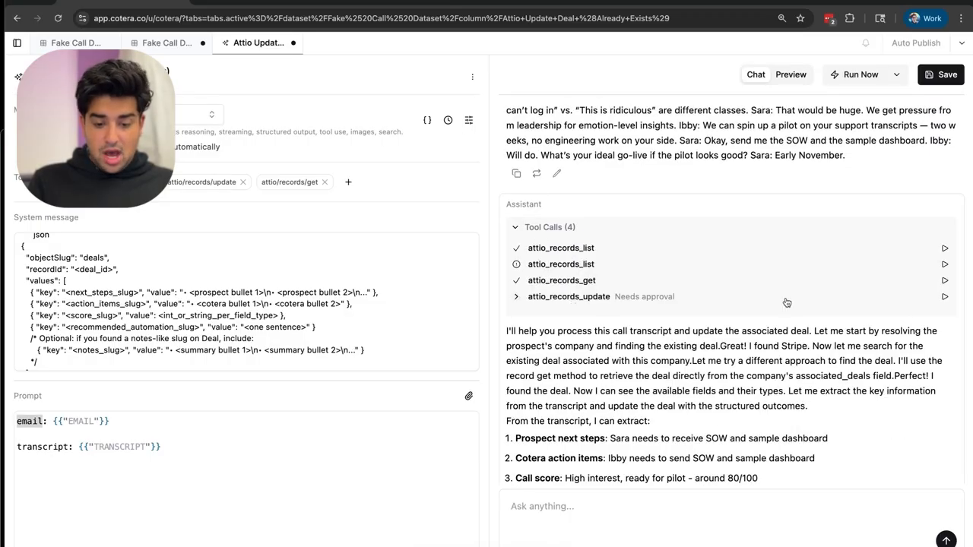
{"action": "left_click", "coordinate": [945, 297]}
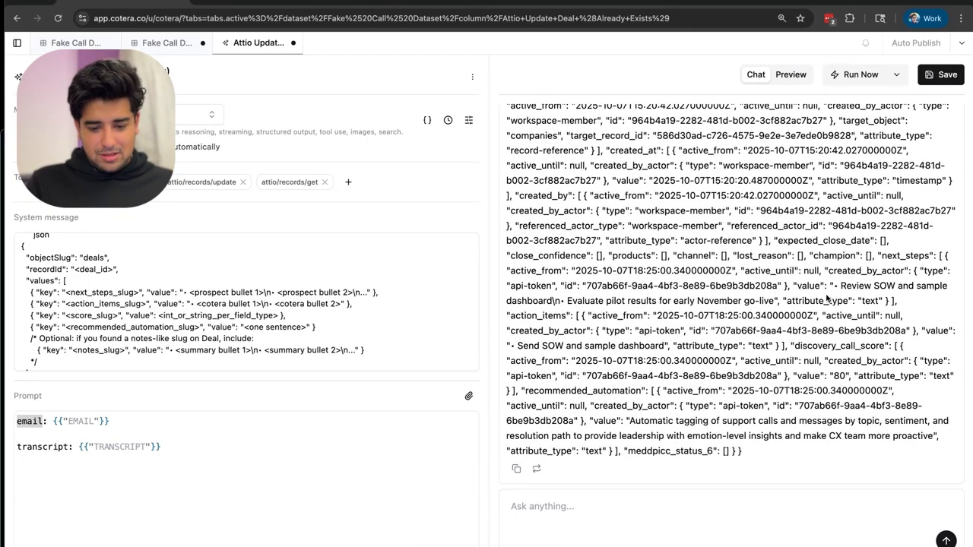
- Review the assistant's tool calls and returned deal object, and open the Stripe test deal's record in Attio through its web_url link
{"action": "scroll", "coordinate": [826, 293], "scroll_direction": "up", "scroll_amount": 10}
{"action": "scroll", "coordinate": [826, 294], "scroll_direction": "up", "scroll_amount": 5}
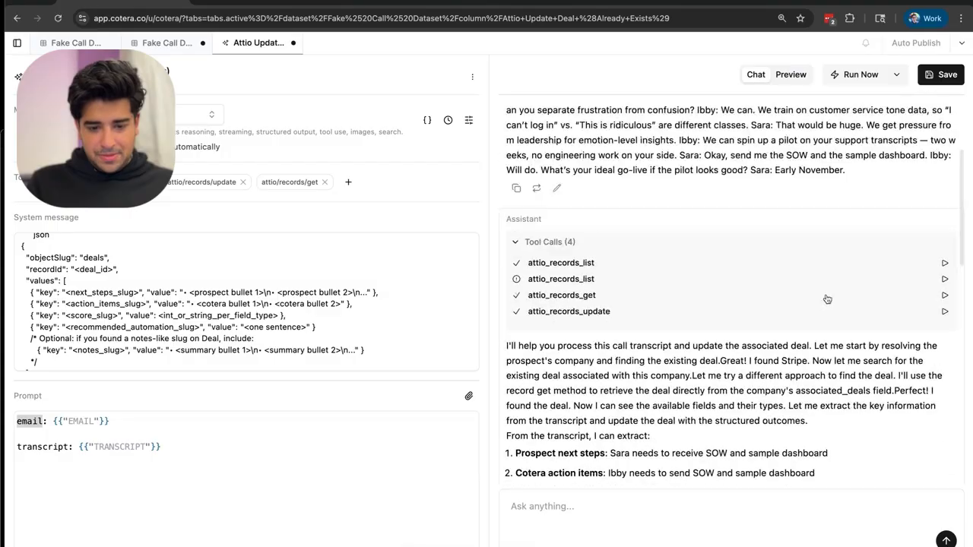
{"action": "scroll", "coordinate": [827, 298], "scroll_direction": "down", "scroll_amount": 15}
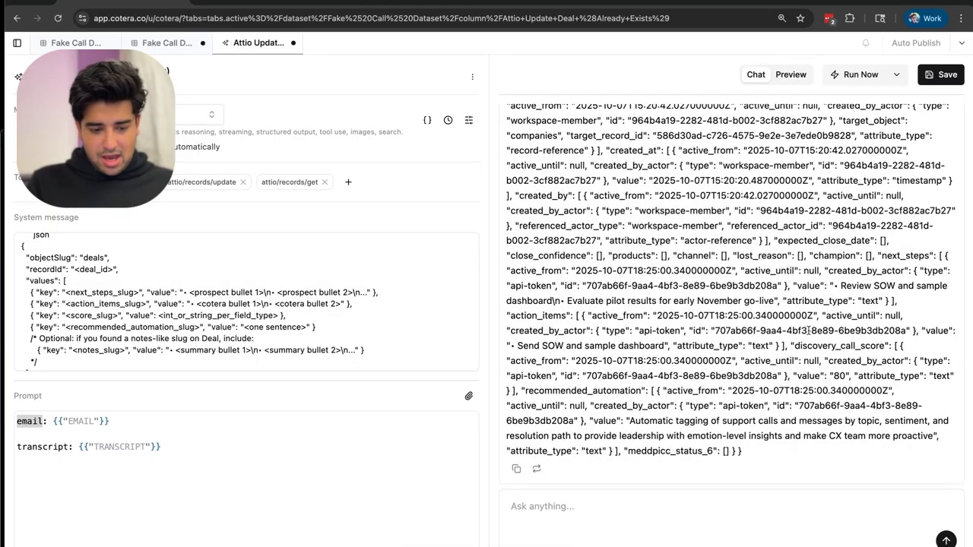
{"action": "scroll", "coordinate": [685, 330], "scroll_direction": "up", "scroll_amount": 10}
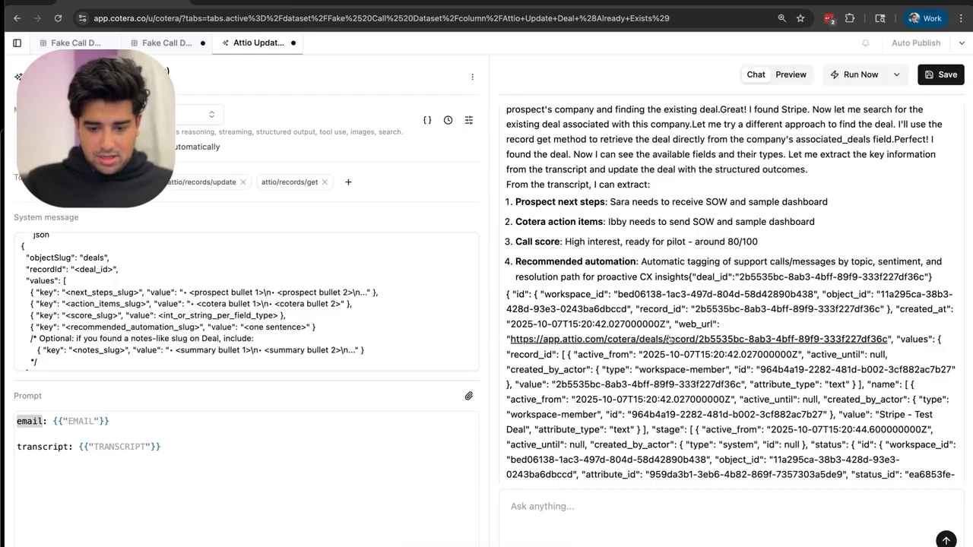
{"action": "left_click", "coordinate": [670, 339]}
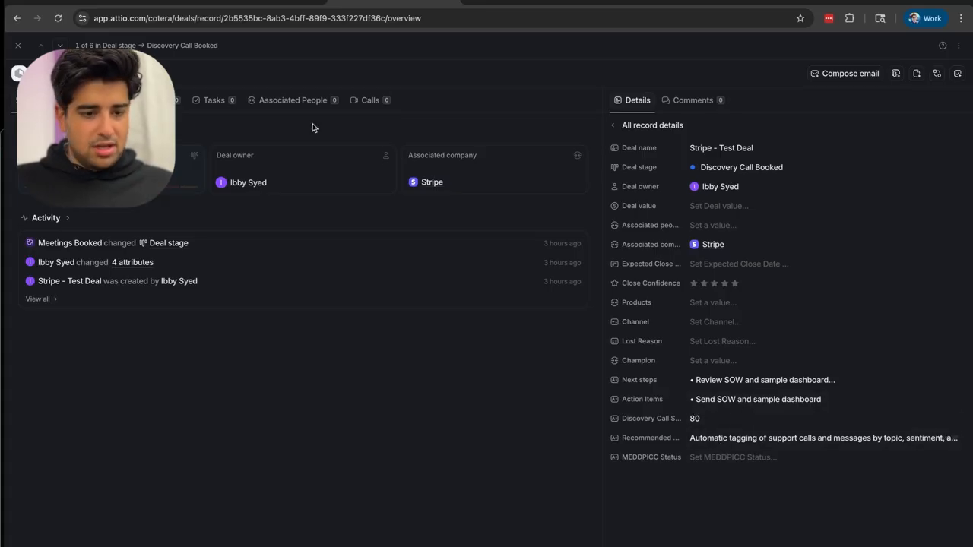
- Back in Cotera, replace the system message's closing divider and reference line with "MAKE SURE TO ALSO ADD THE NOTE AT THE END!"
{"action": "left_click", "coordinate": [128, 1]}
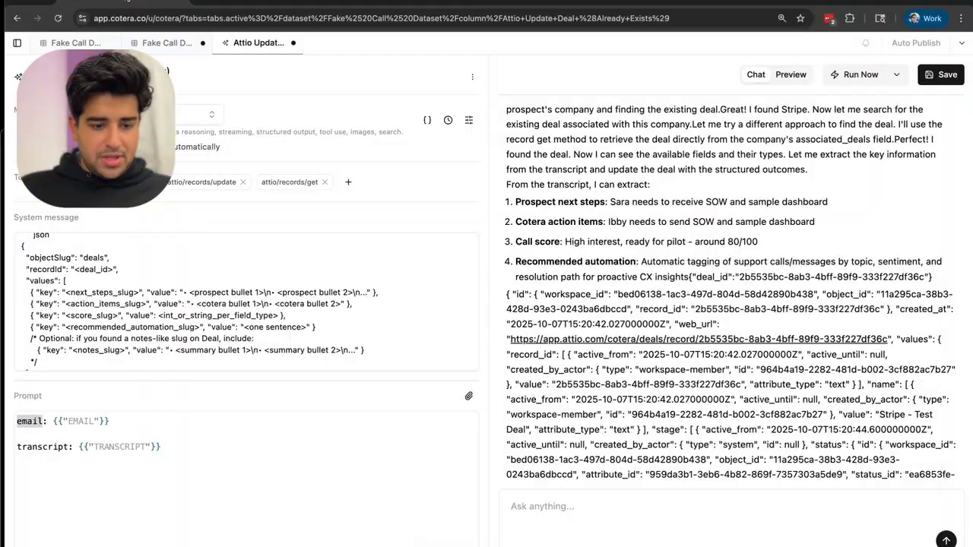
{"action": "scroll", "coordinate": [233, 303], "scroll_direction": "down", "scroll_amount": 10}
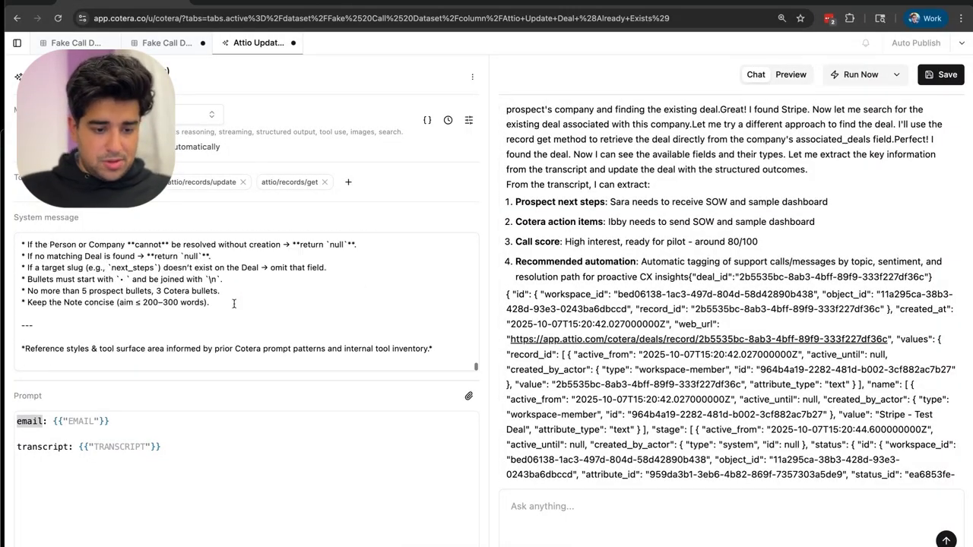
{"action": "left_click", "coordinate": [449, 357]}
{"action": "key", "text": "shift+Up"}
{"action": "key", "text": "shift+Up"}
{"action": "key", "text": "shift+Up"}
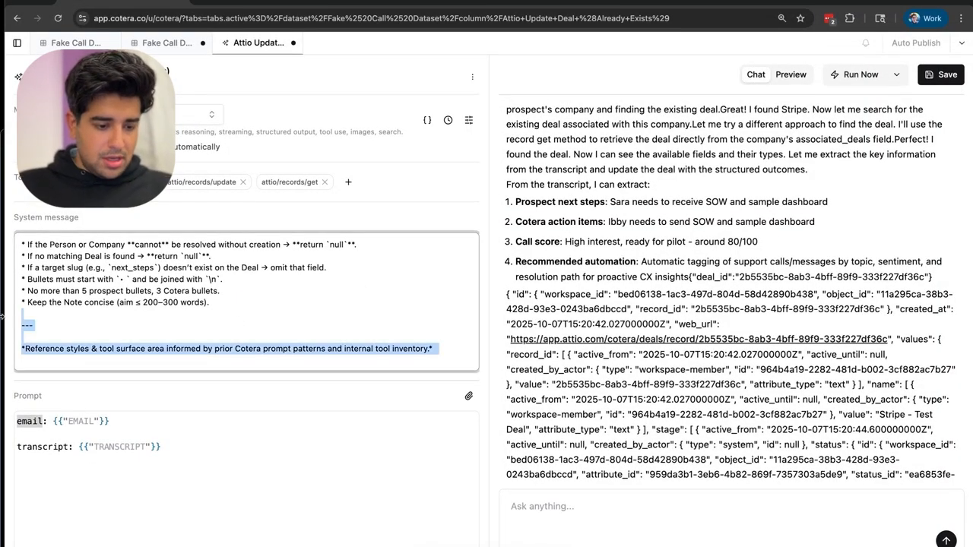
{"action": "key", "text": "BackSpace"}
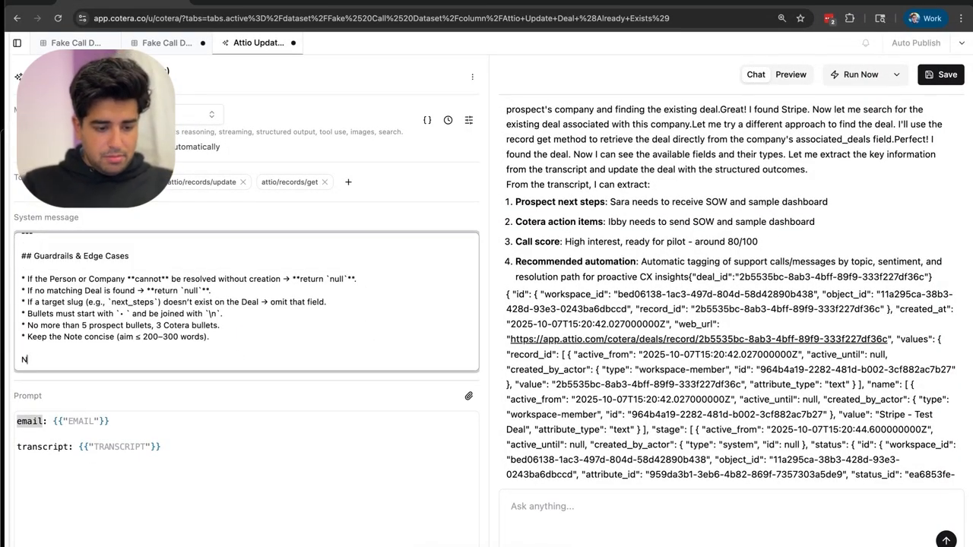
{"action": "type", "text": "MAKE SURE TO ALSO A"}
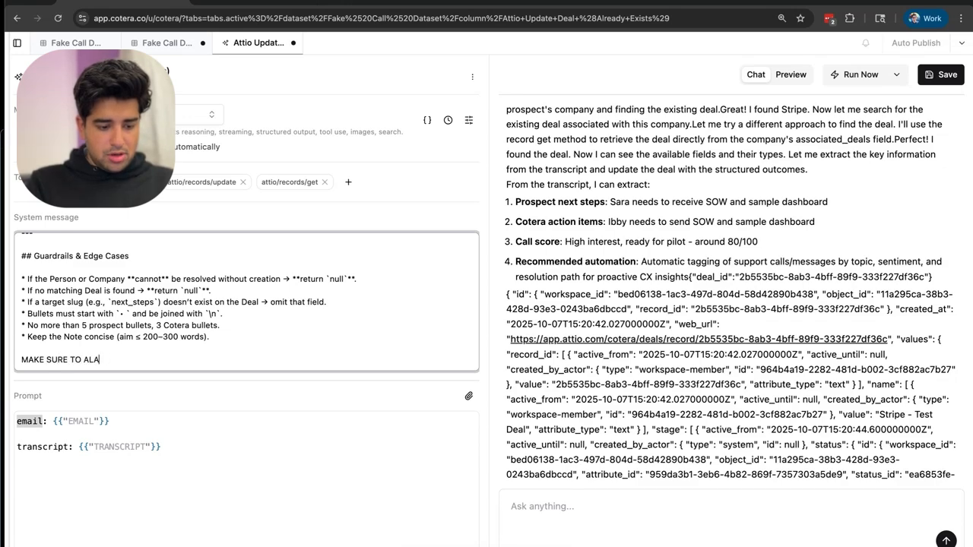
{"action": "type", "text": "DD THE NOT"}
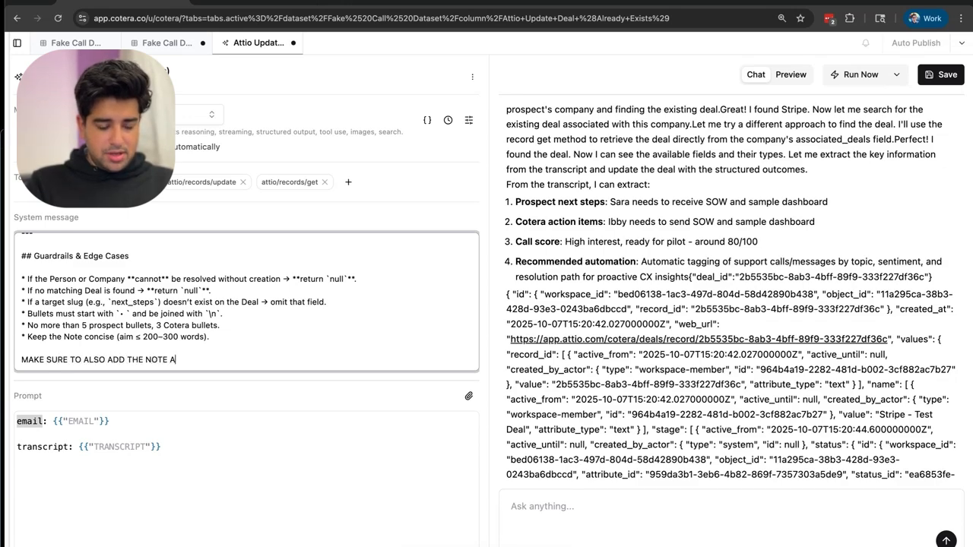
{"action": "type", "text": "E AT THE END"}
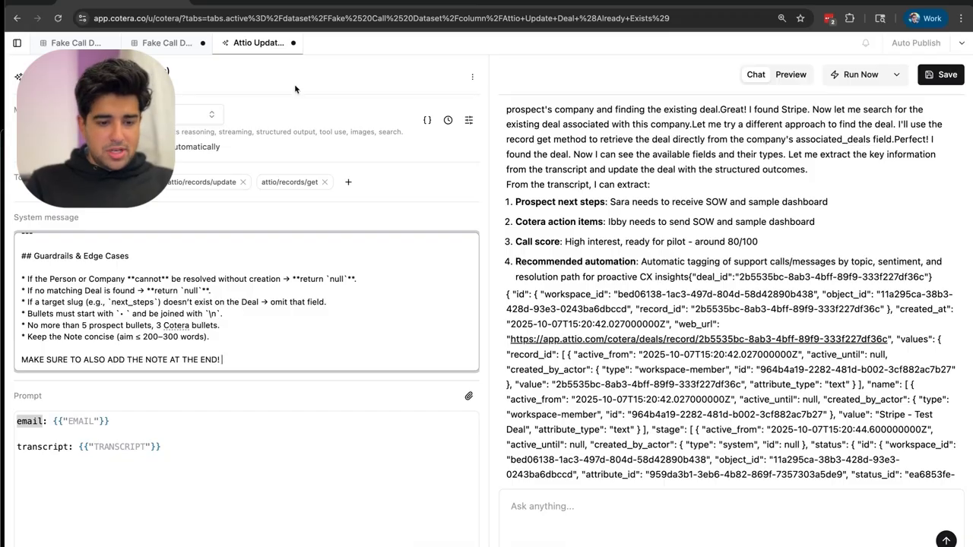
{"action": "left_click", "coordinate": [276, 155]}
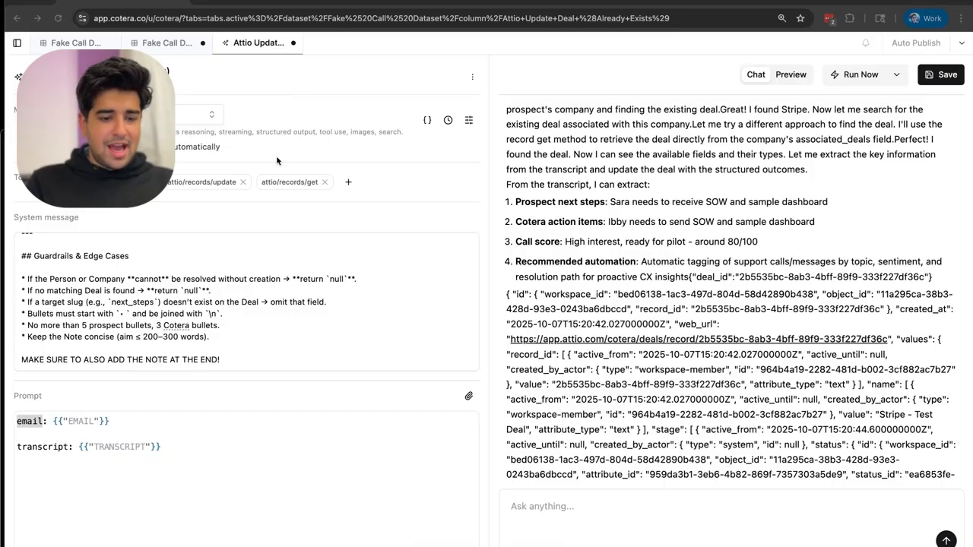
- Add the Attio Create Note tool to the column
{"action": "left_click", "coordinate": [348, 182]}
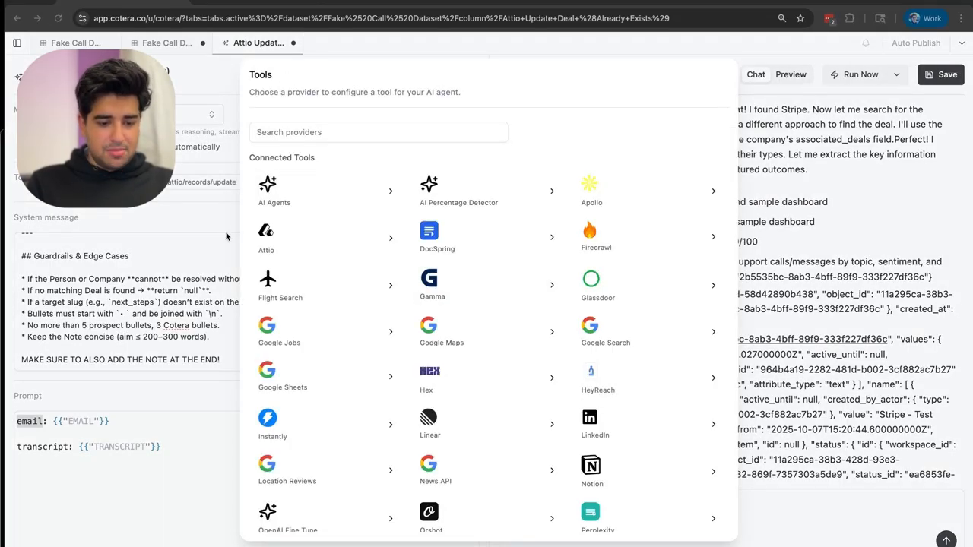
{"action": "left_click", "coordinate": [282, 241]}
{"action": "left_click", "coordinate": [332, 405]}
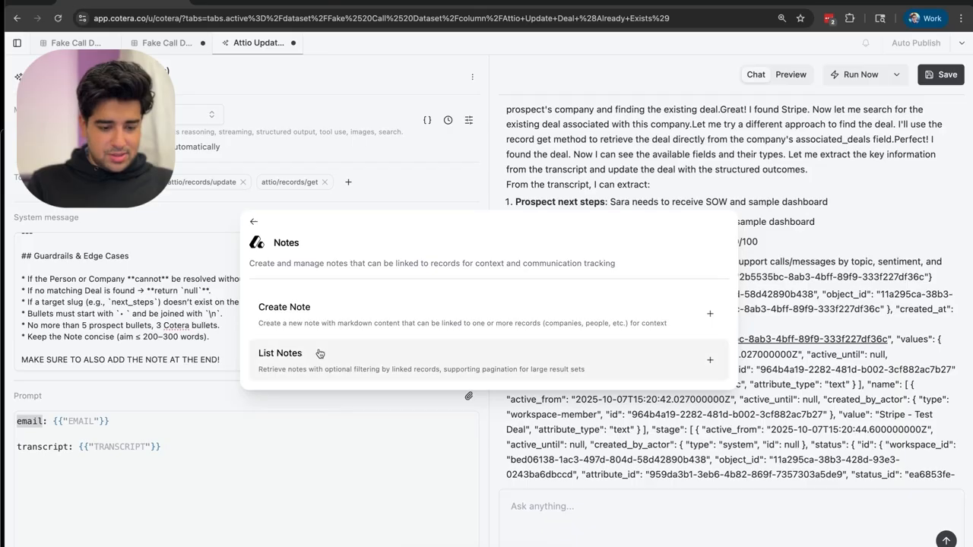
{"action": "left_click", "coordinate": [332, 312]}
- Send the assistant the message "Please also create the note!" and approve its pending attio_notes_create call
{"action": "left_click", "coordinate": [599, 519]}
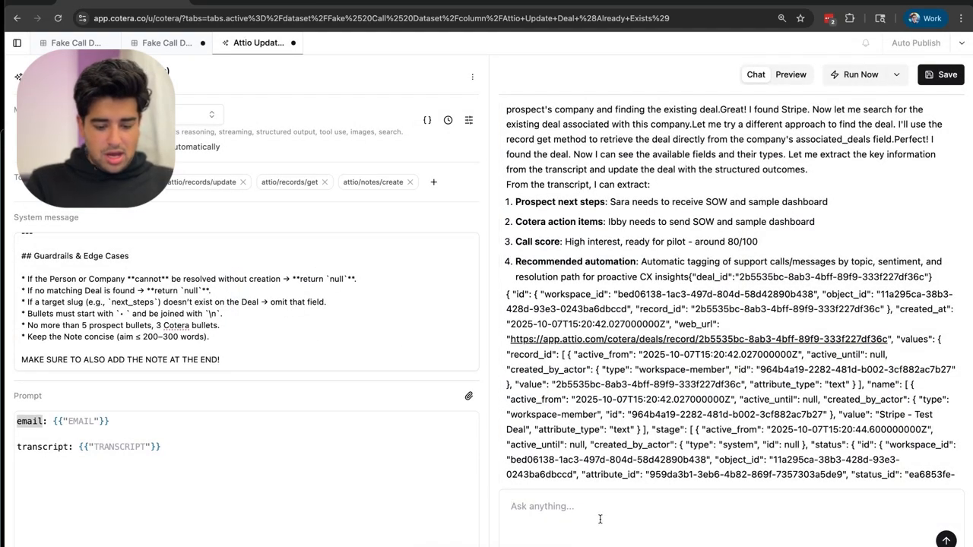
{"action": "type", "text": "Please also crea"}
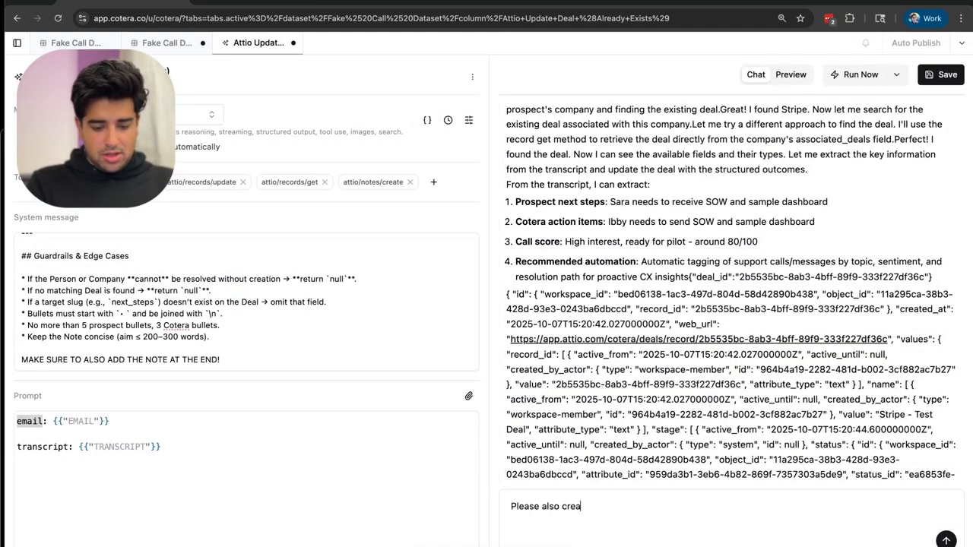
{"action": "type", "text": "te the not"}
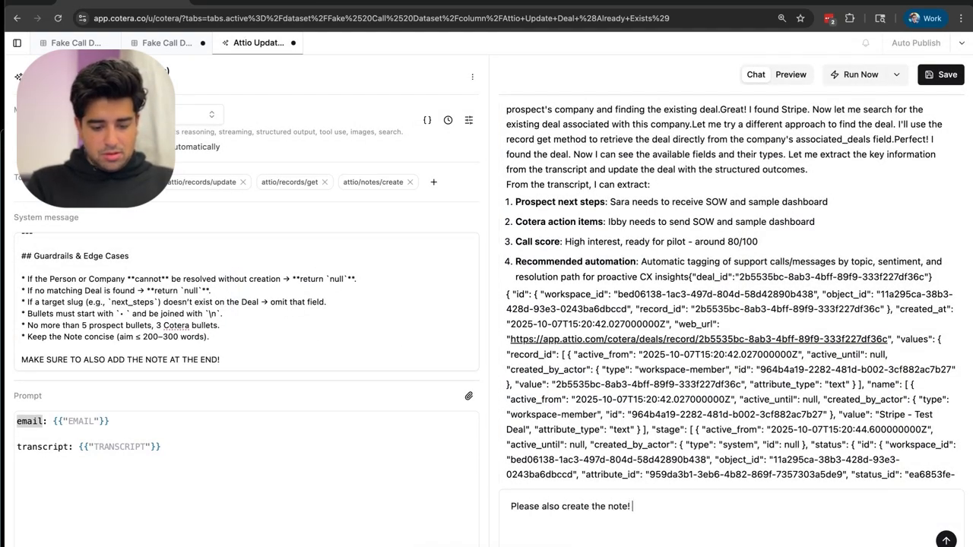
{"action": "type", "text": "e!"}
{"action": "key", "text": "Return"}
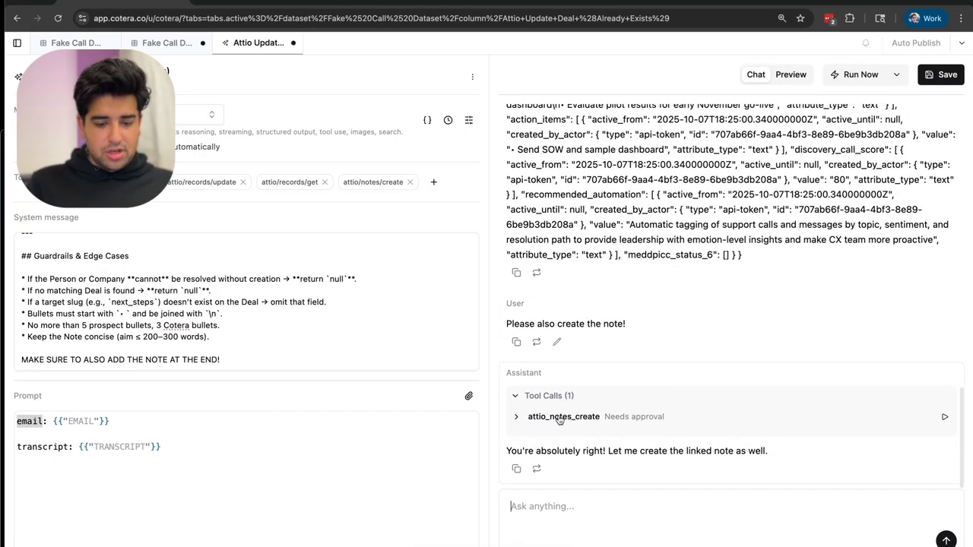
{"action": "left_click", "coordinate": [945, 417]}
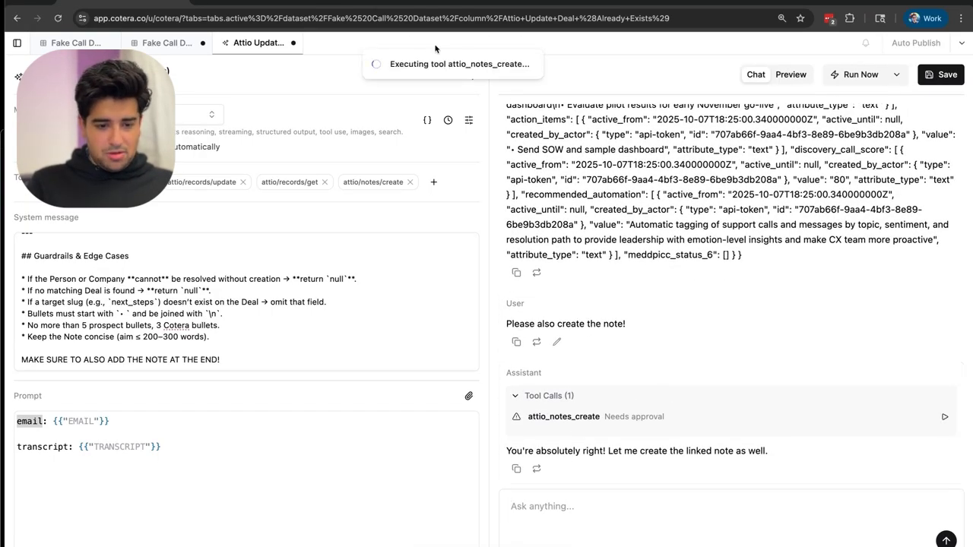
- Switch to the Stripe test deal in Attio, open its call summary note and read it through to the end
{"action": "left_click", "coordinate": [381, 3]}
{"action": "left_click", "coordinate": [160, 100]}
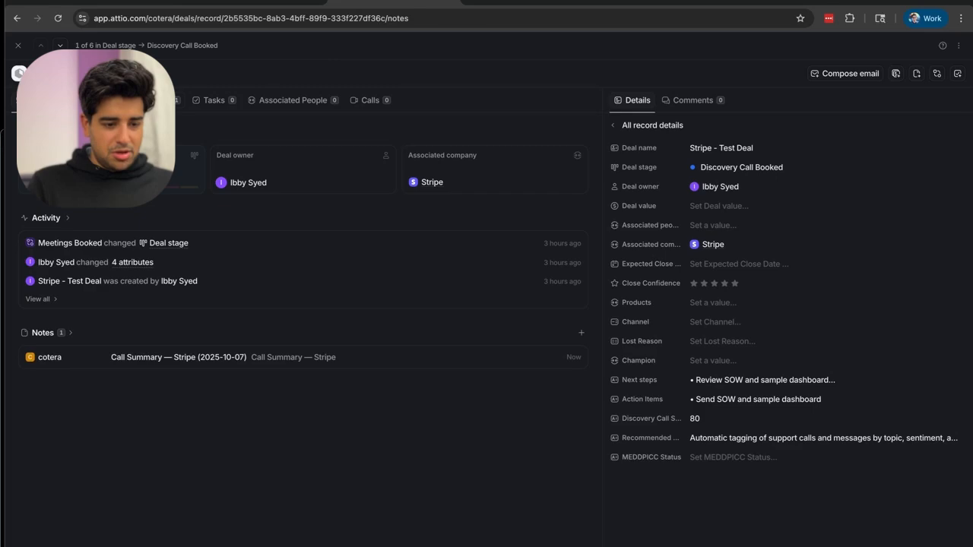
{"action": "left_click_drag", "start_coordinate": [111, 251], "coordinate": [312, 253]}
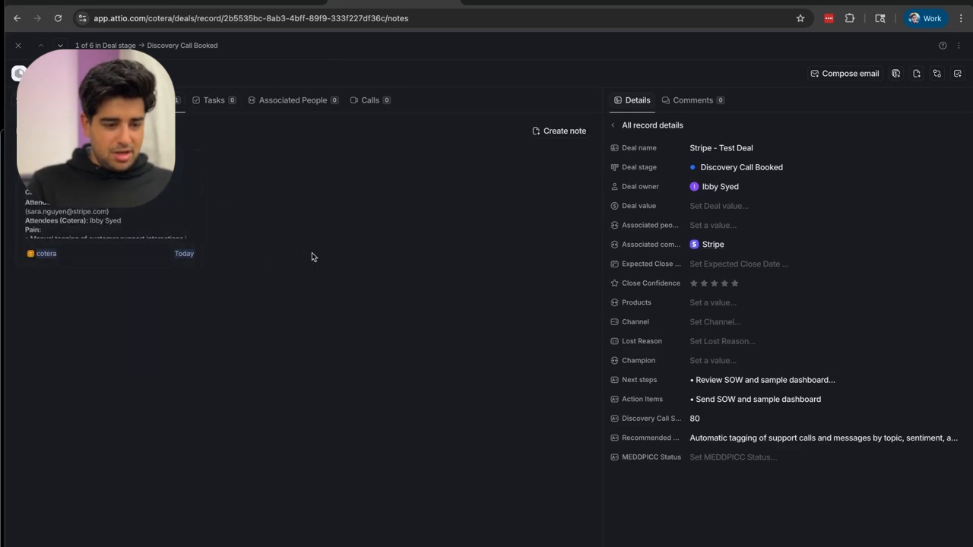
{"action": "left_click", "coordinate": [32, 244]}
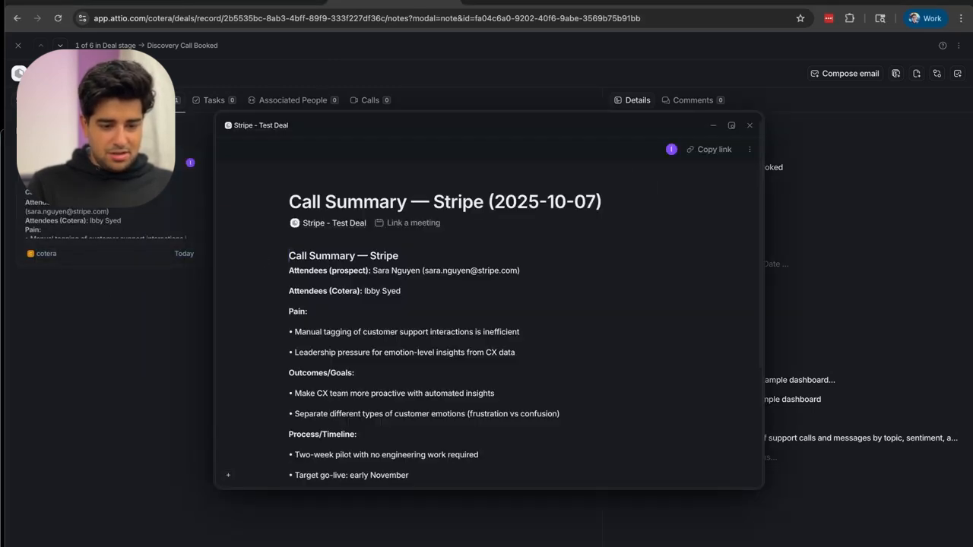
{"action": "scroll", "coordinate": [345, 280], "scroll_direction": "down", "scroll_amount": 5}
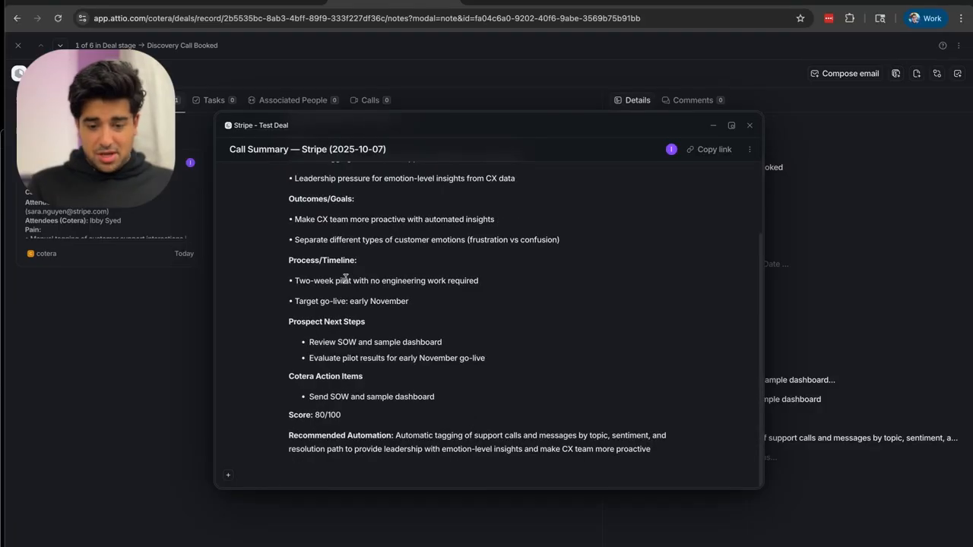
- Back in Cotera, schedule the column to run automatically every 5 minutes
{"action": "left_click", "coordinate": [116, 3]}
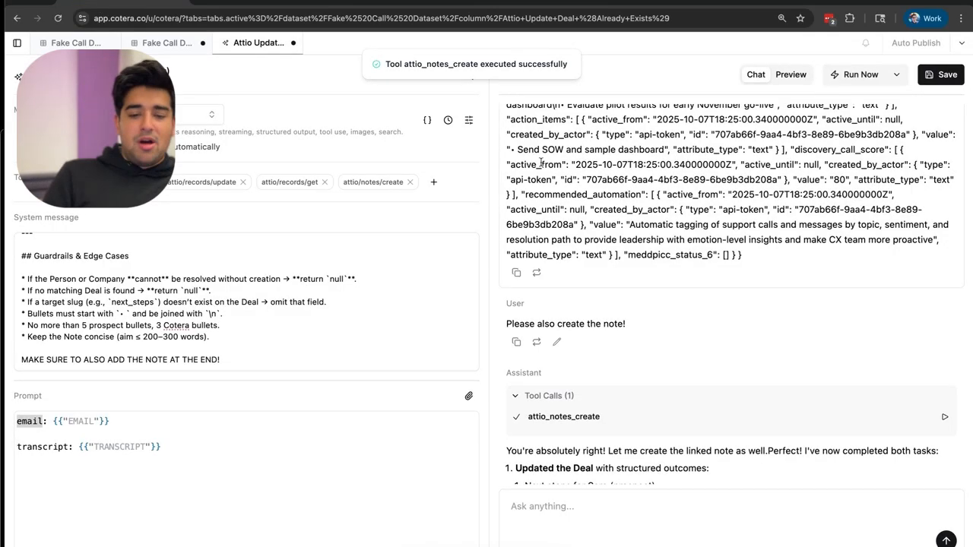
{"action": "left_click", "coordinate": [450, 122]}
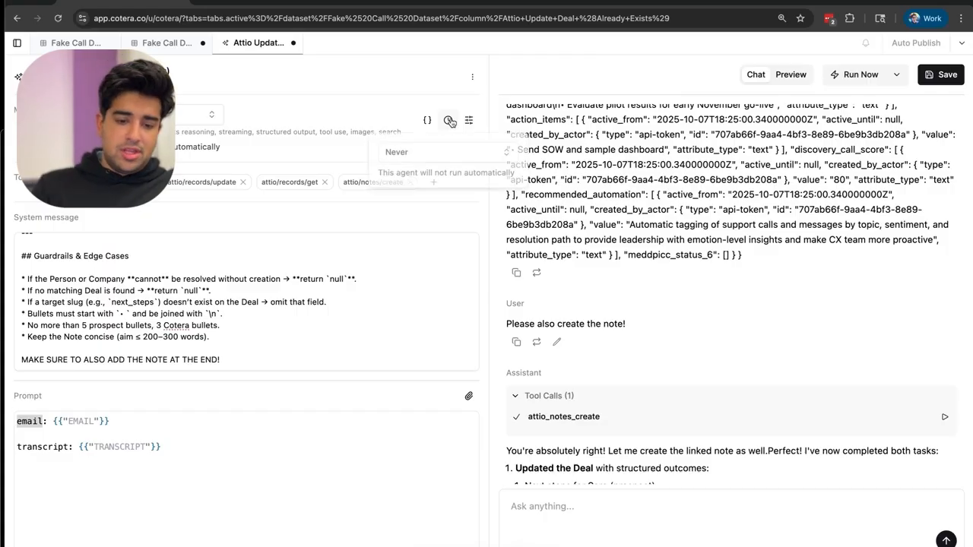
{"action": "left_click", "coordinate": [445, 154]}
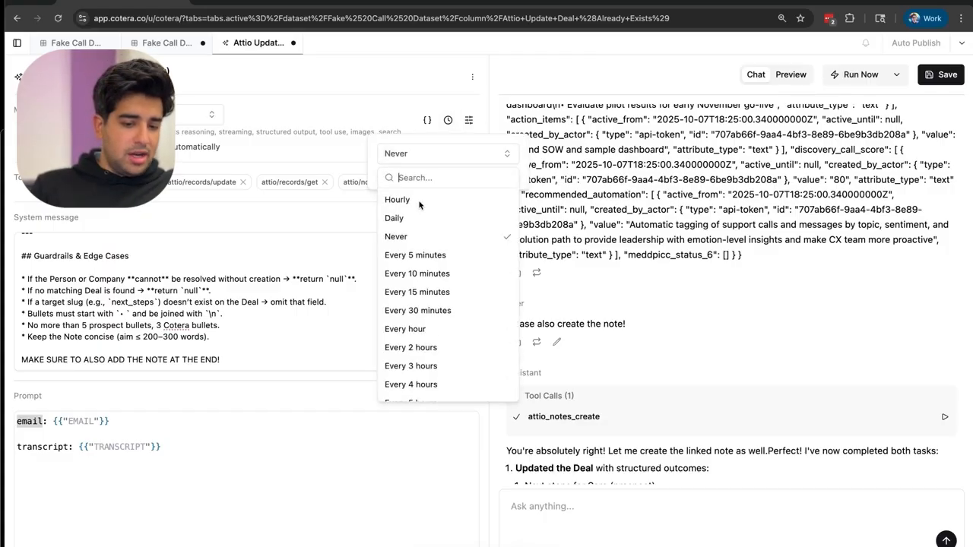
{"action": "left_click", "coordinate": [415, 254]}
{"action": "left_click", "coordinate": [435, 76]}
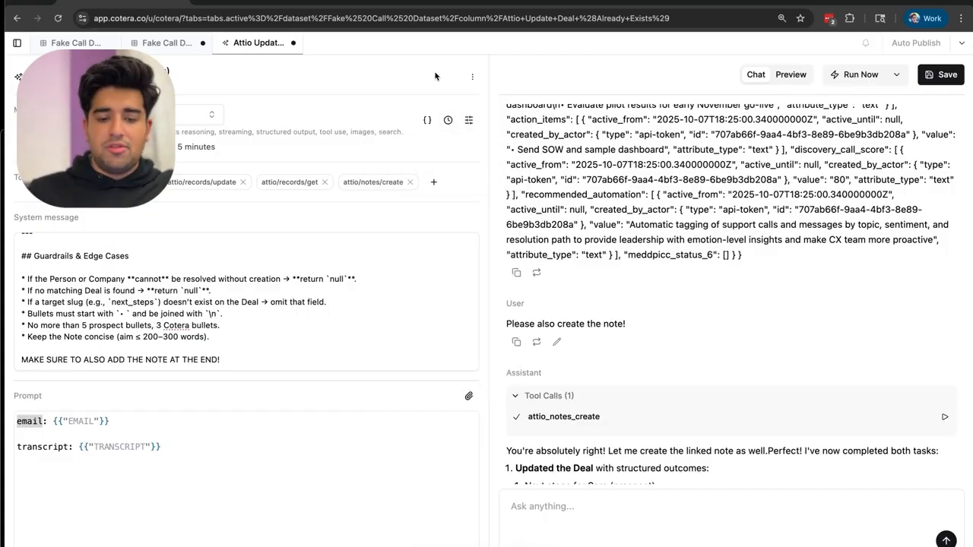
{"action": "left_click", "coordinate": [469, 120]}
{"action": "left_click", "coordinate": [417, 86]}
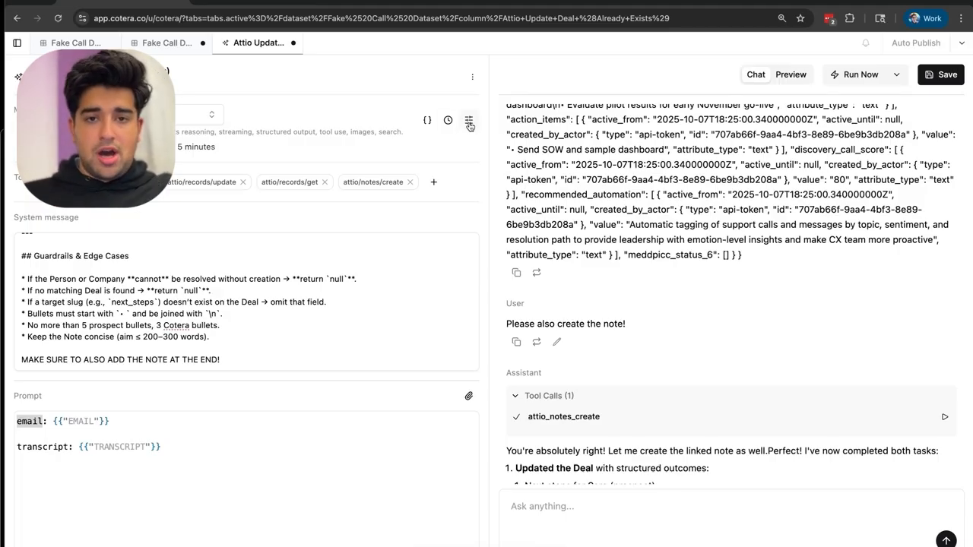
- Add a "people:" line below the transcript line in the prompt, referencing the PEOPLE_IN_MEETING column
{"action": "left_click", "coordinate": [155, 462]}
{"action": "key", "text": "Return"}
{"action": "key", "text": "Return"}
{"action": "type", "text": "people: "}
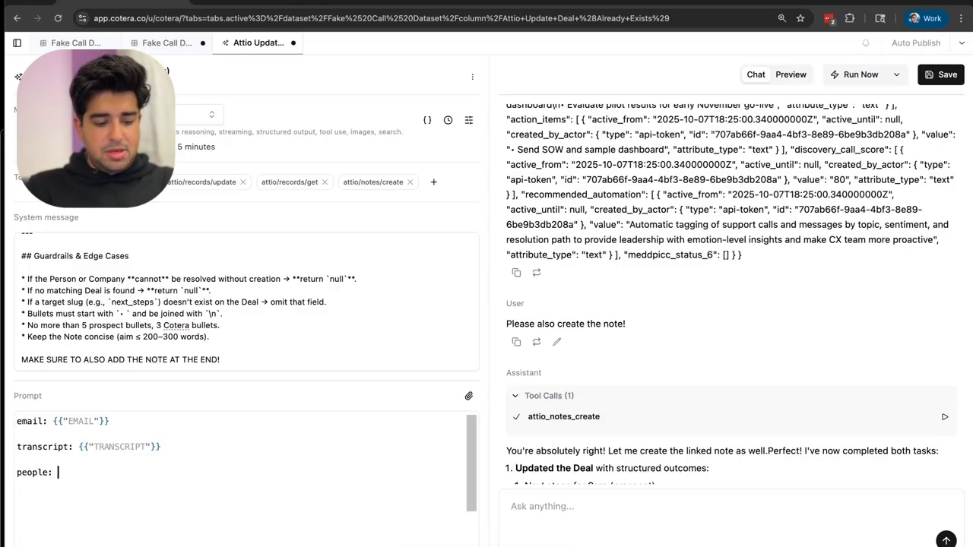
{"action": "type", "text": "{{people\""}
{"action": "key", "text": "Return"}
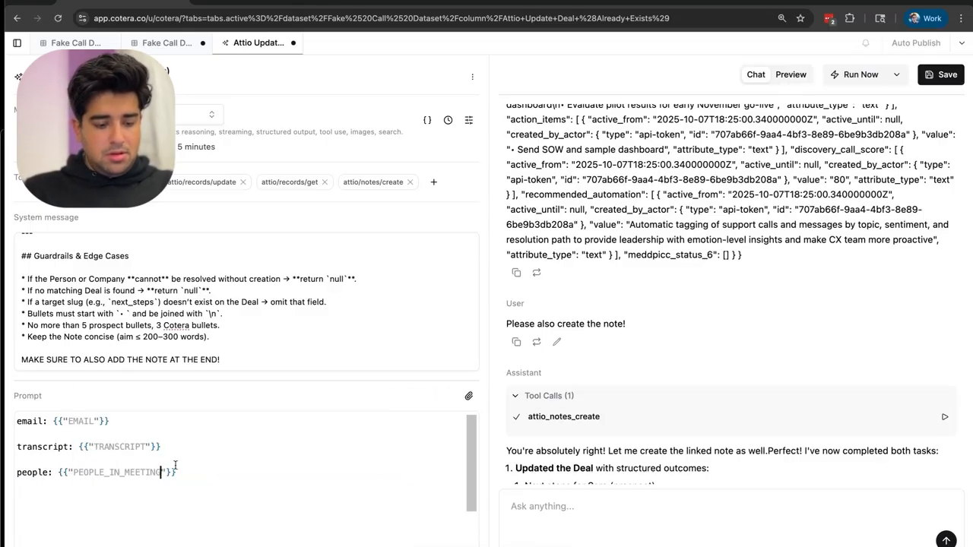